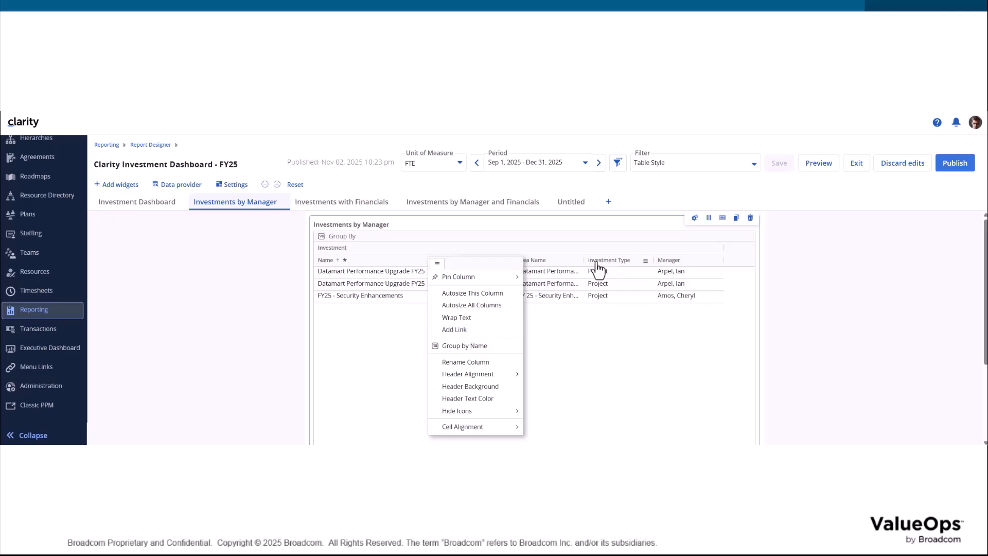
left_click(576, 265)
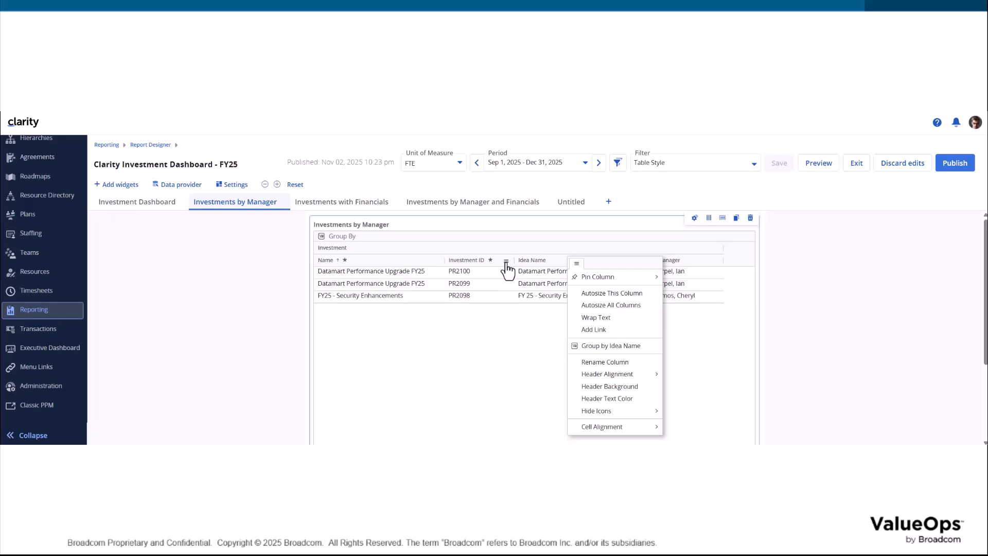
left_click(506, 264)
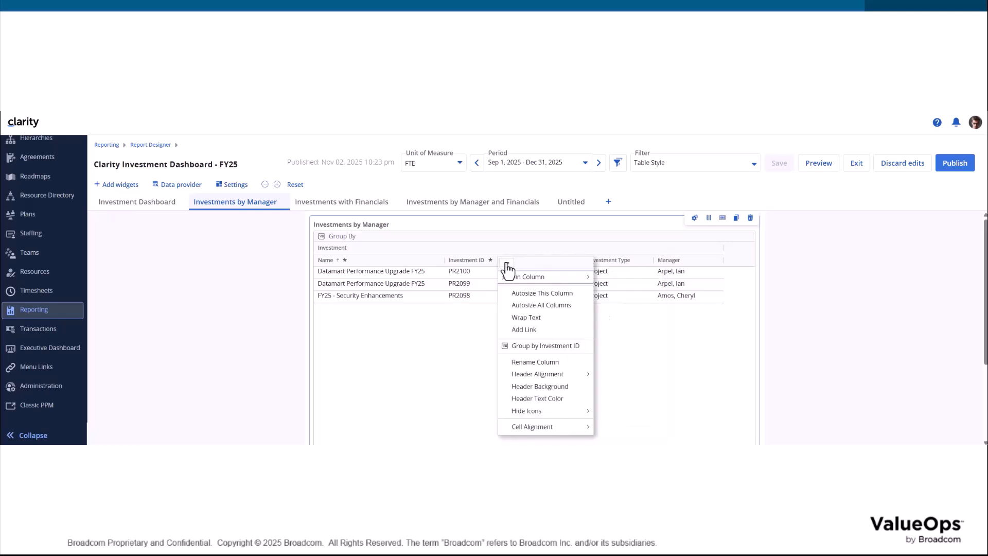
left_click(716, 262)
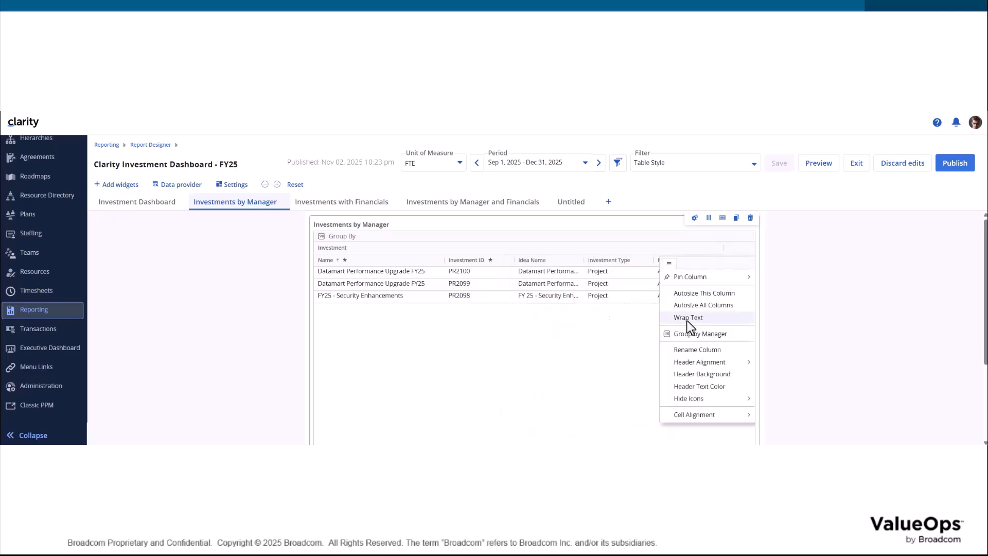
left_click(252, 112)
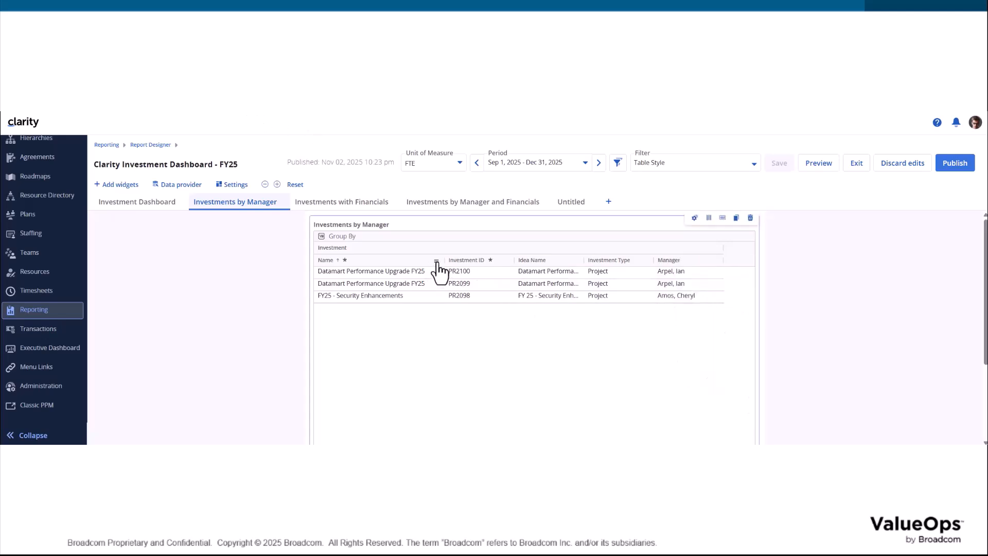
Add a link to the Name column of the Investments by Manager table and close the table properties
left_click(437, 262)
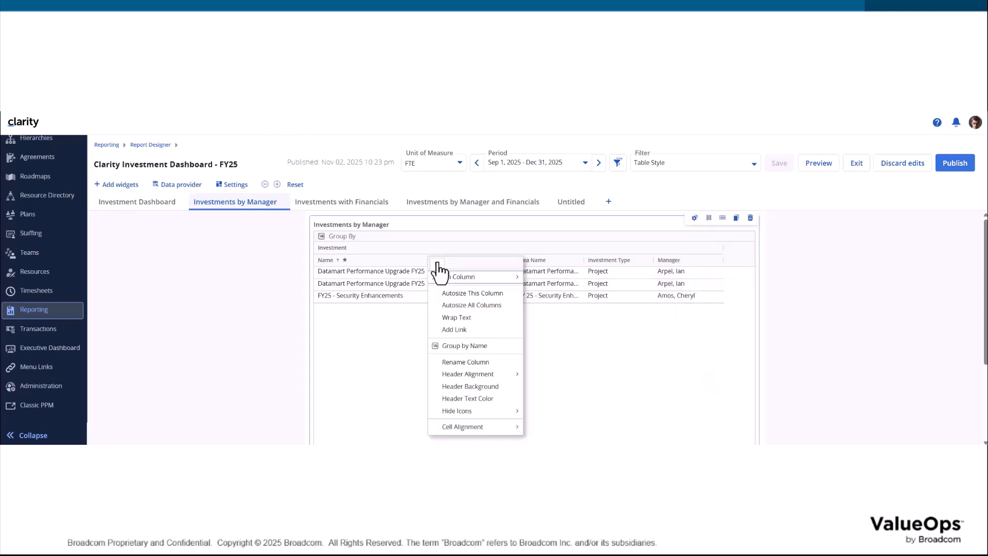
left_click(453, 330)
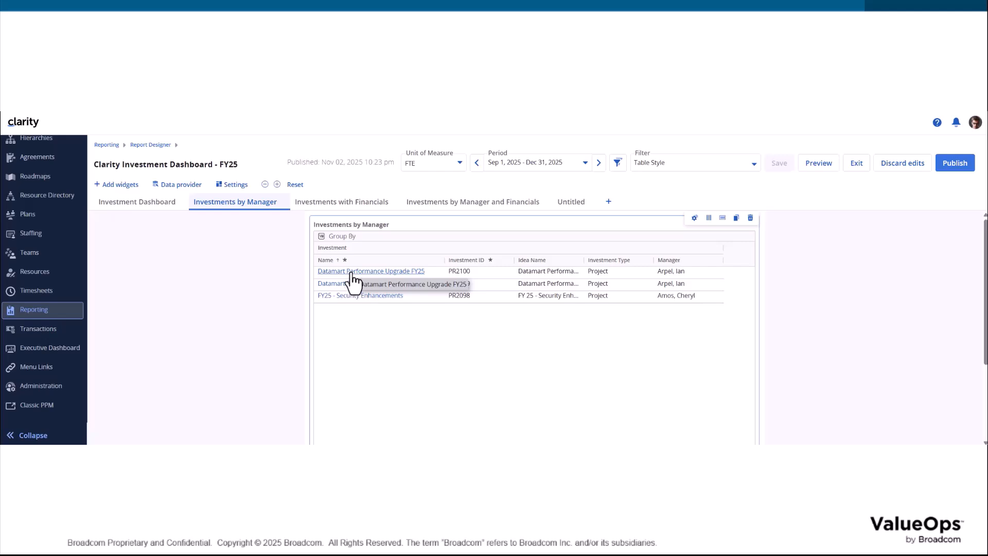
left_click(350, 283)
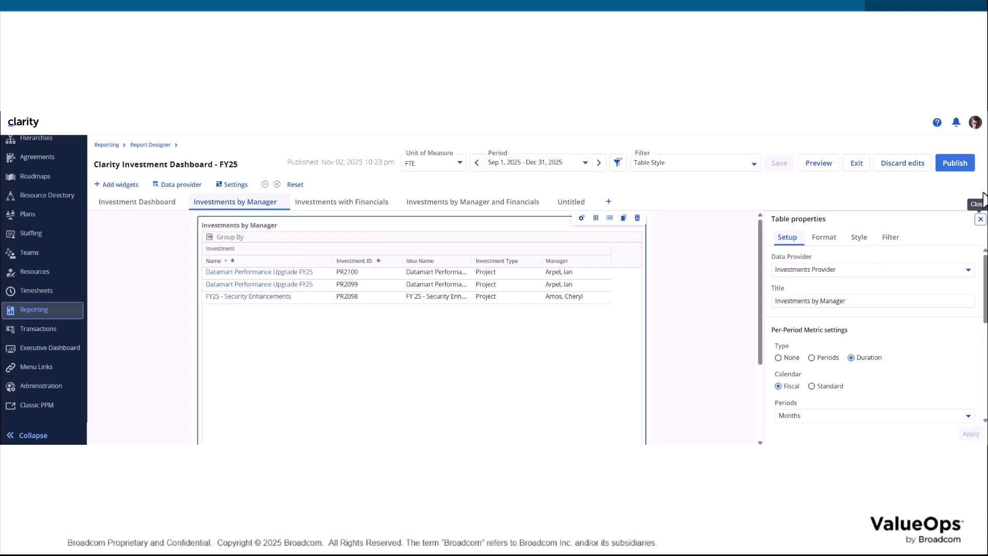
left_click(980, 219)
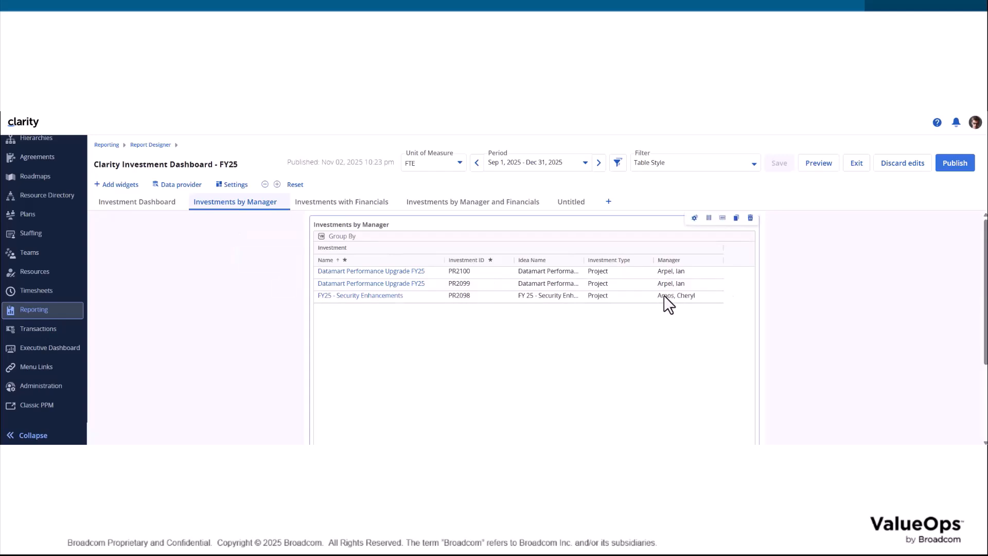
Preview the report, open the FY25 - Security Enhancements project through its name link, and return to the dashboard
left_click(818, 164)
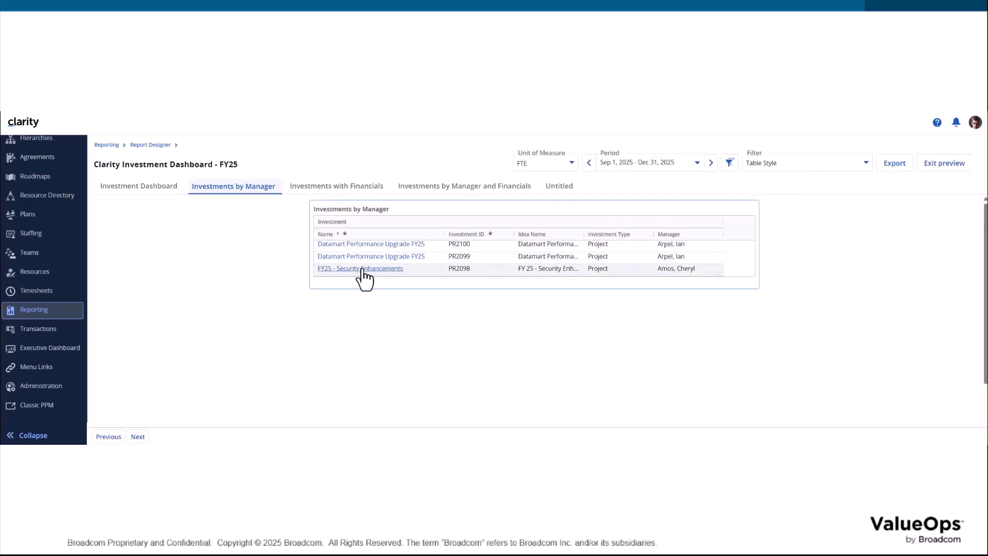
left_click(362, 271)
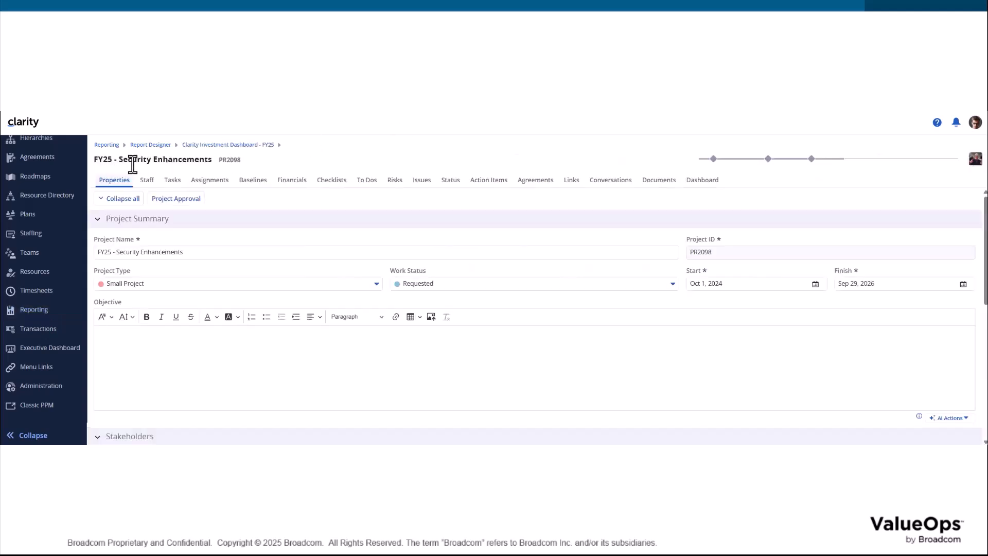
left_click(226, 146)
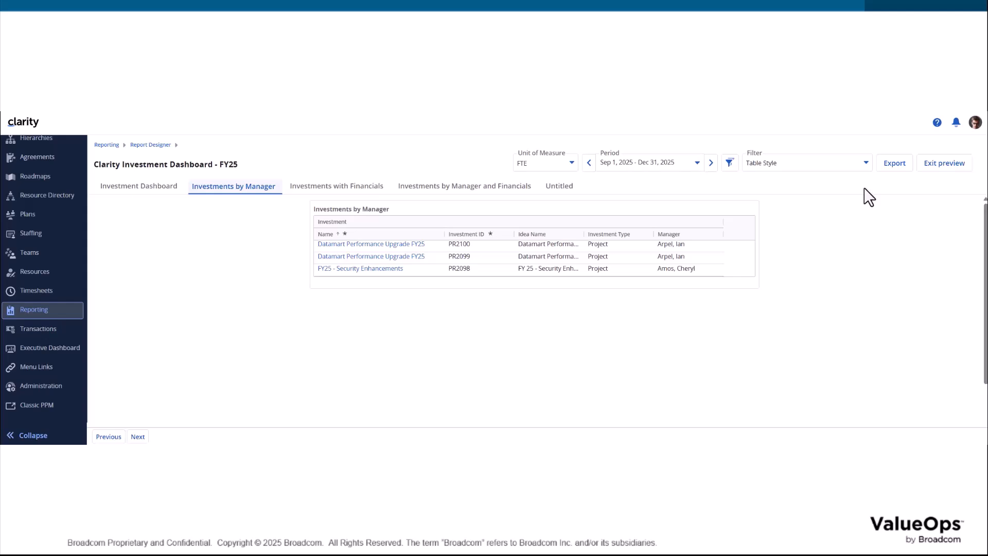
Export the previewed report in PDF format and open the resulting notification
left_click(895, 172)
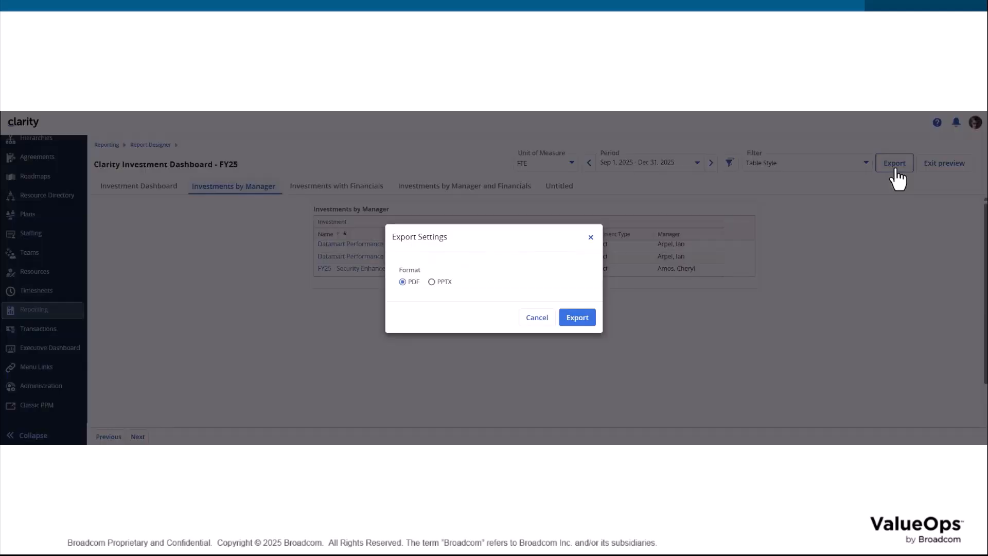
left_click(580, 322)
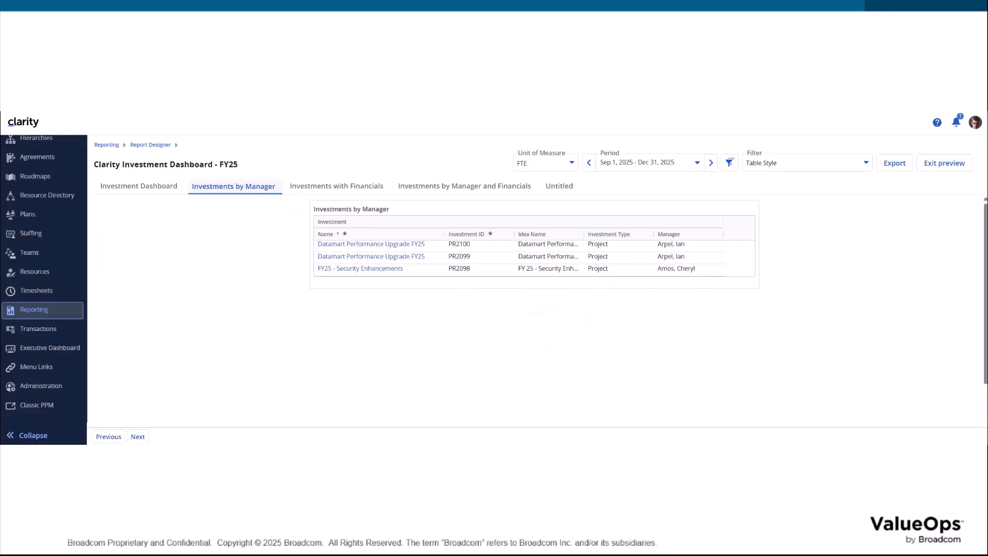
left_click(957, 126)
left_click(919, 150)
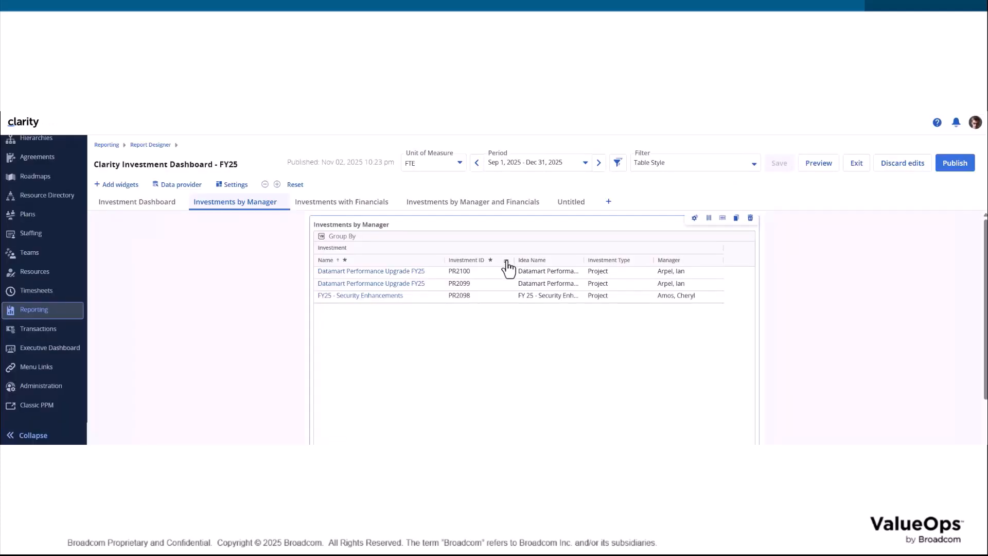
Add a link to the Investment ID column and remove the link from the Name column
left_click(506, 262)
left_click(523, 325)
left_click(437, 262)
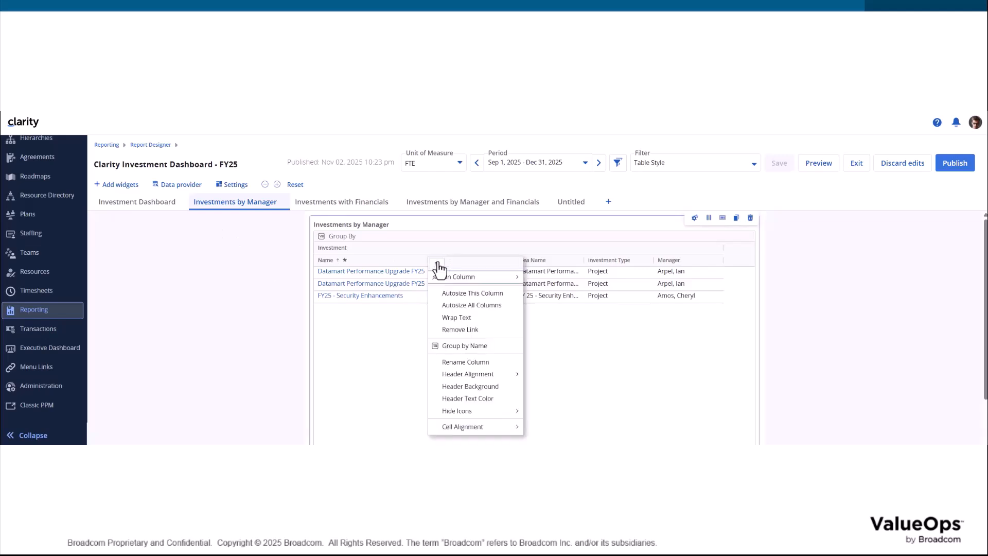
left_click(465, 329)
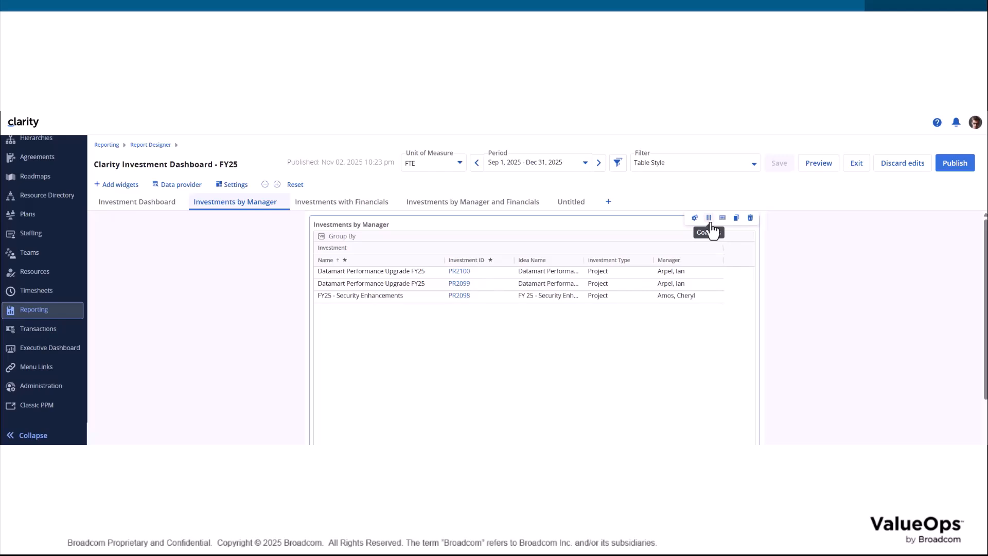
Remove the Investment ID column from the Investments by Manager table and close the column list
left_click(710, 226)
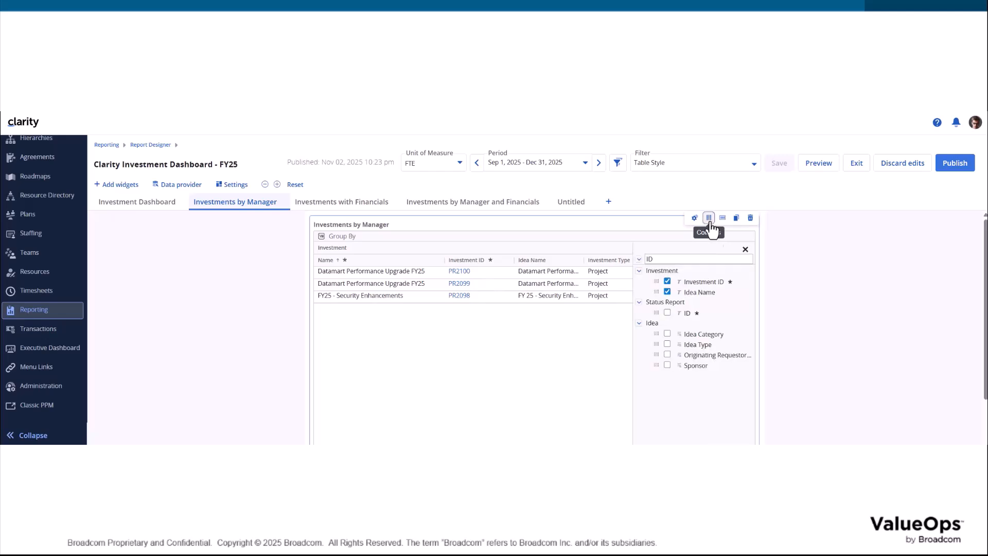
left_click(666, 281)
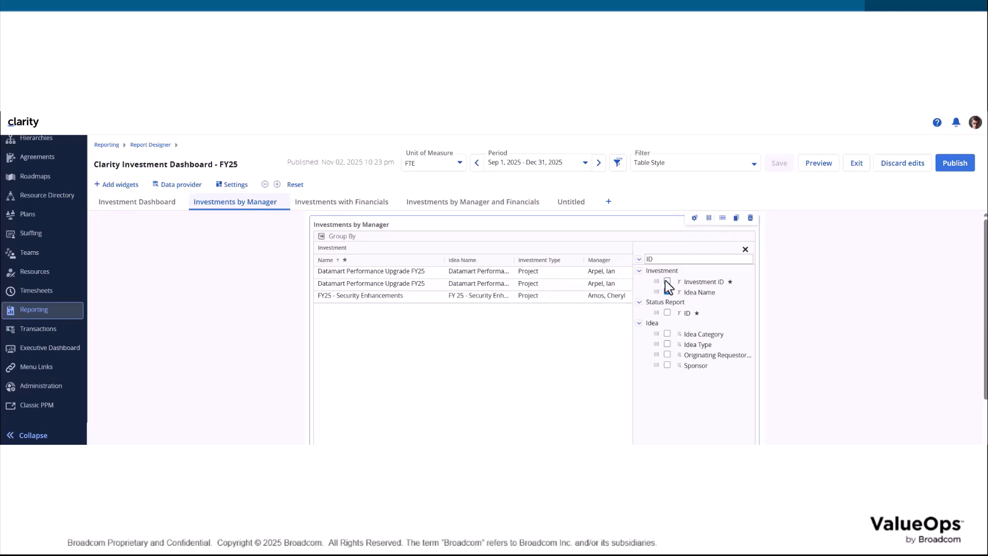
left_click(745, 250)
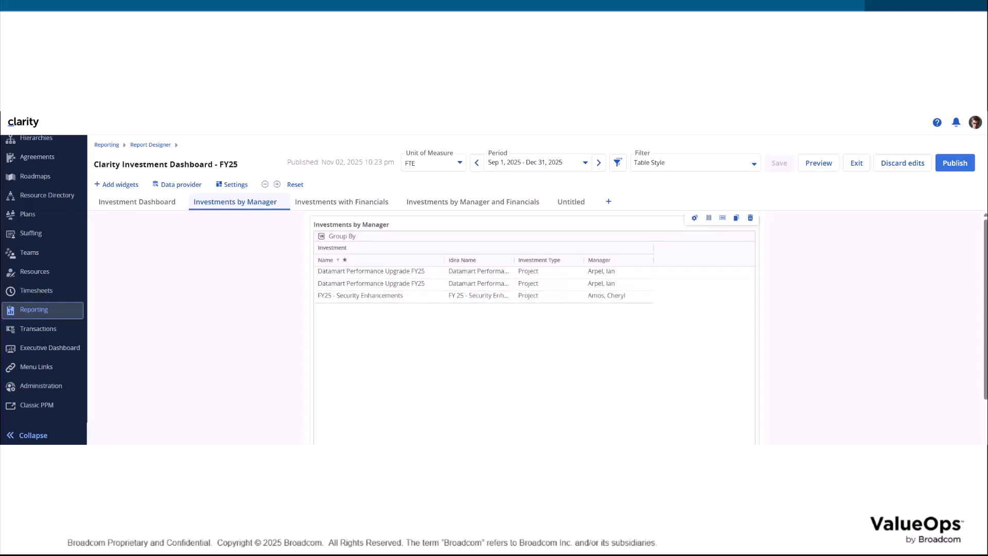
left_click(667, 292)
left_click(745, 250)
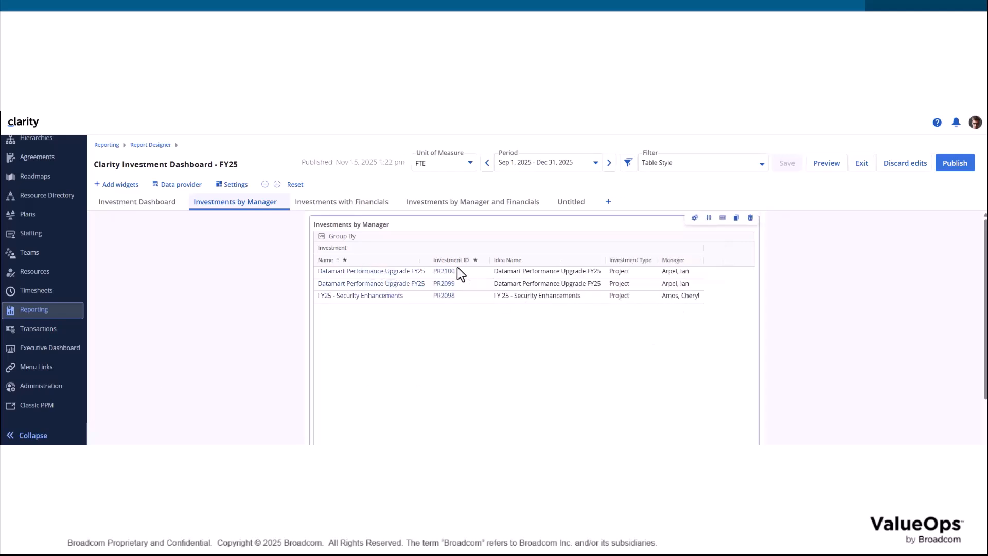
Publish the report and test the Investment ID link of project PR2100 in the published version, returning to the dashboard
left_click(951, 167)
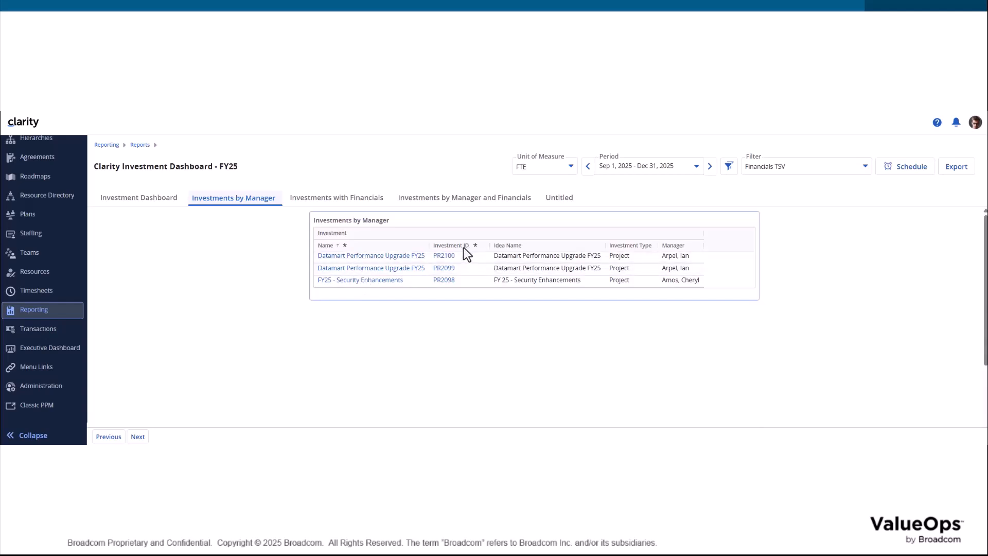
left_click(445, 258)
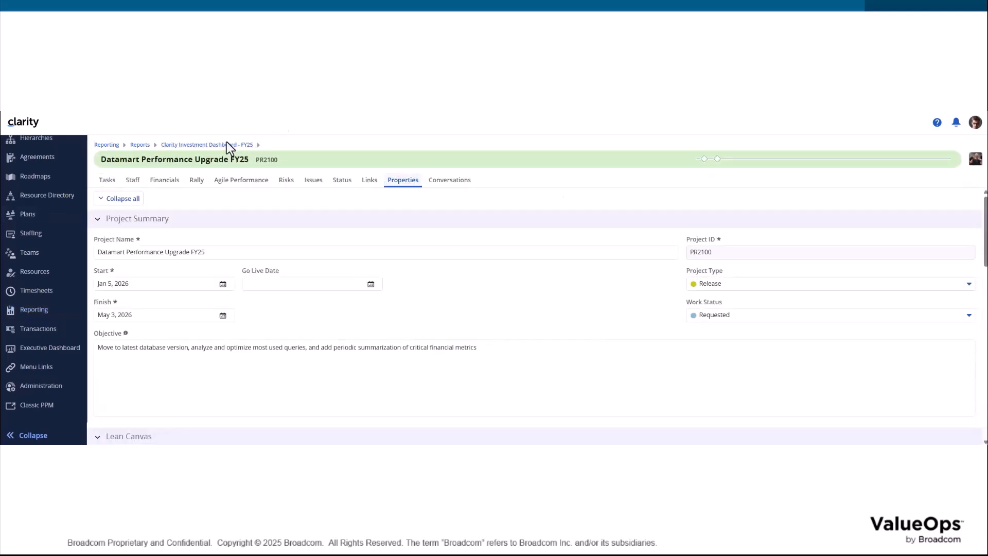
left_click(226, 145)
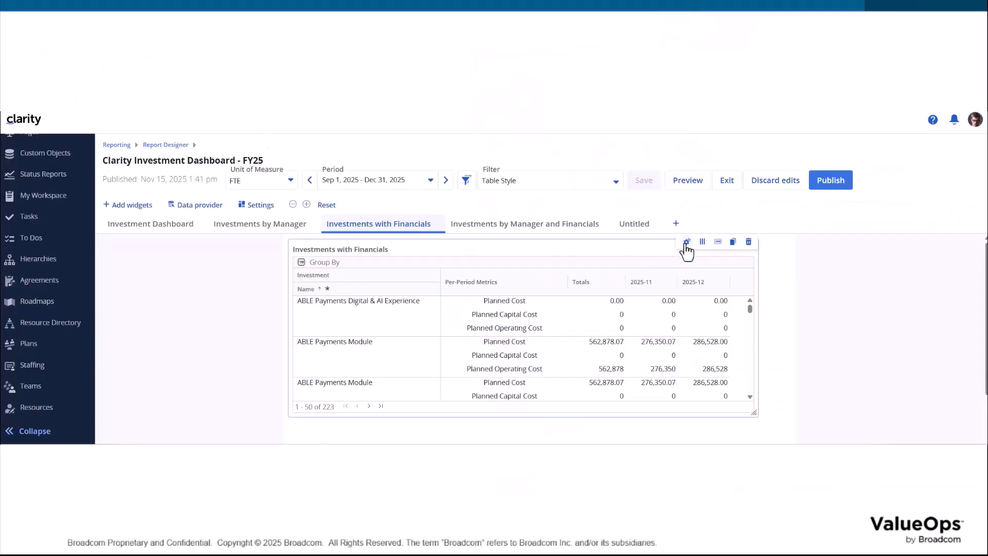
Turn on the total row for the Investments with Financials table and check whether it shows on the second page
left_click(686, 246)
left_click(840, 269)
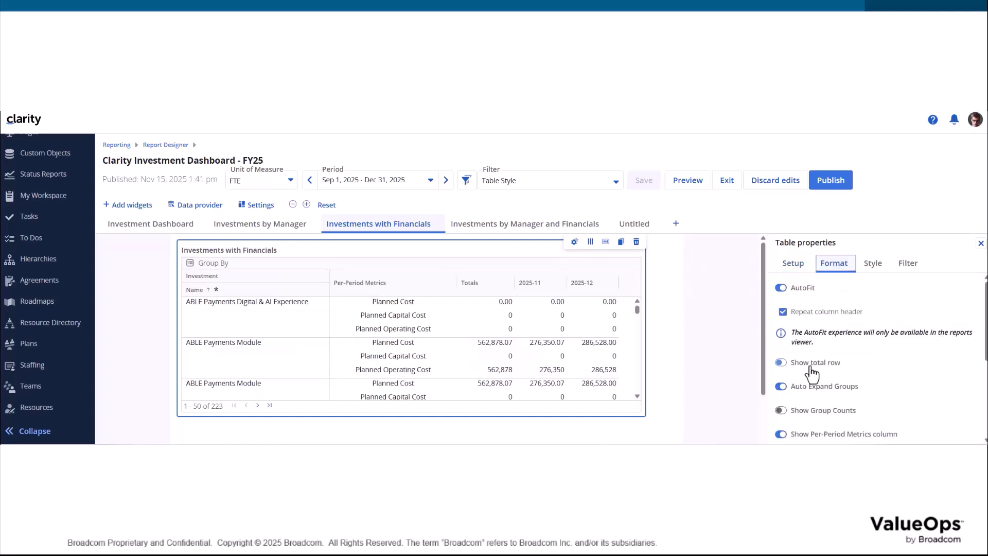
left_click(783, 363)
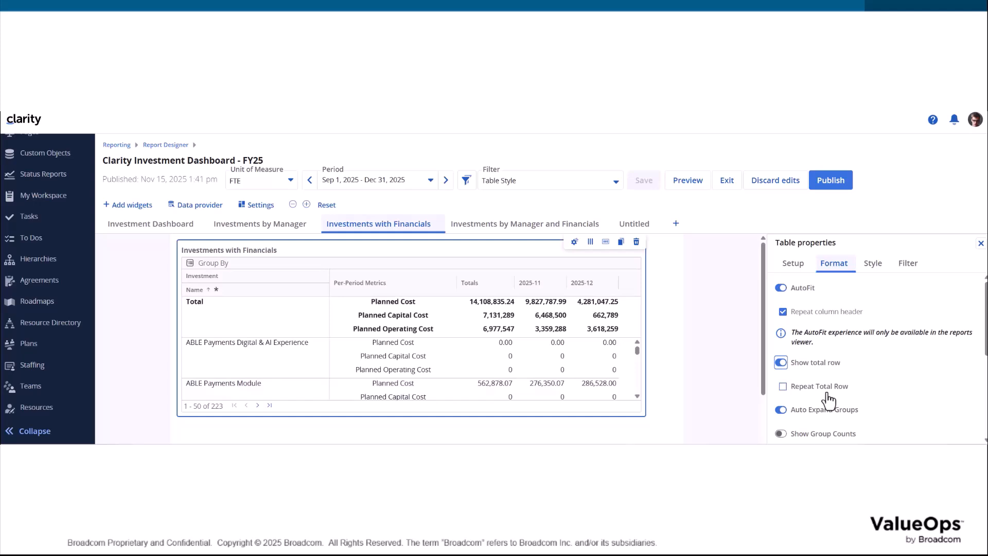
left_click(779, 363)
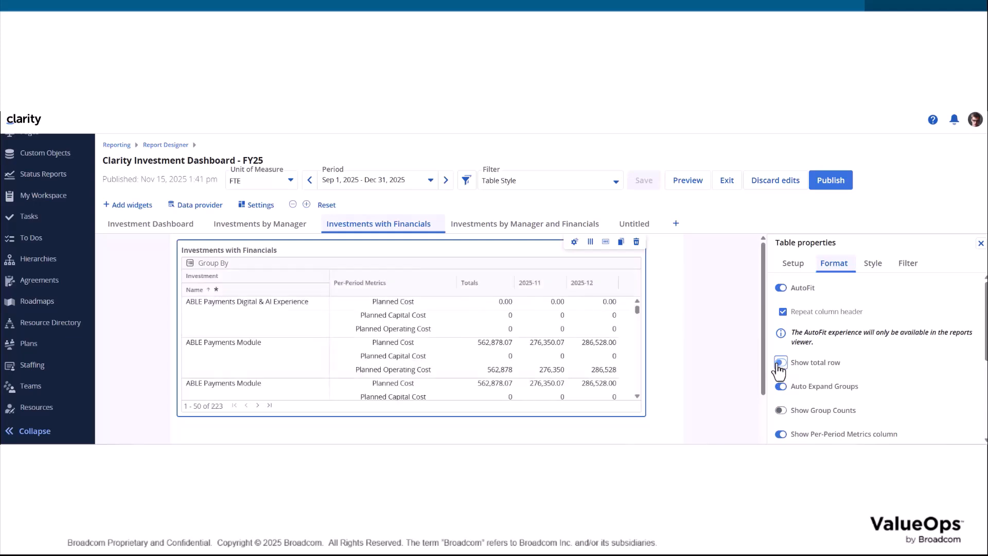
left_click(780, 362)
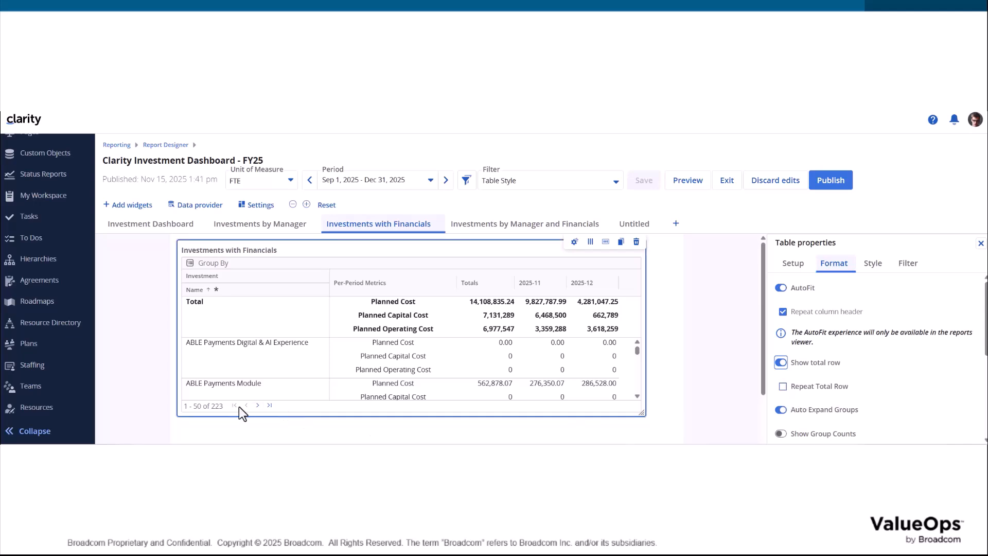
left_click(256, 406)
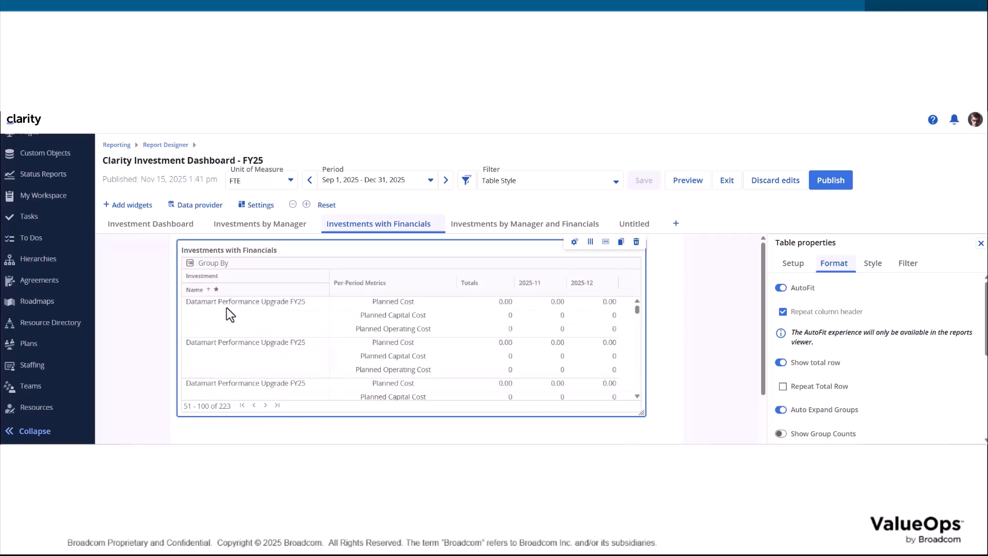
left_click(253, 406)
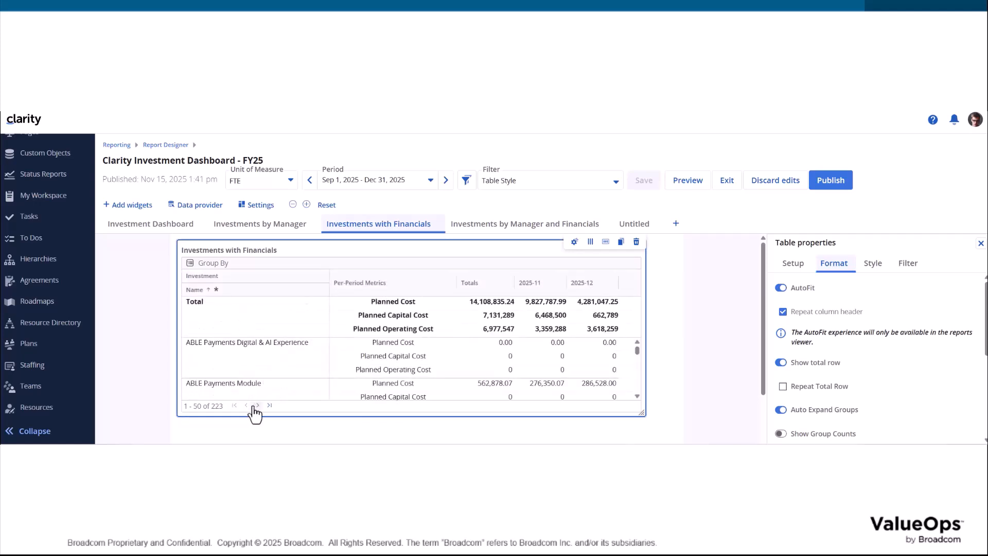
Enable Repeat Total Row for the Investments with Financials table and check its following pages, returning to the first
left_click(783, 387)
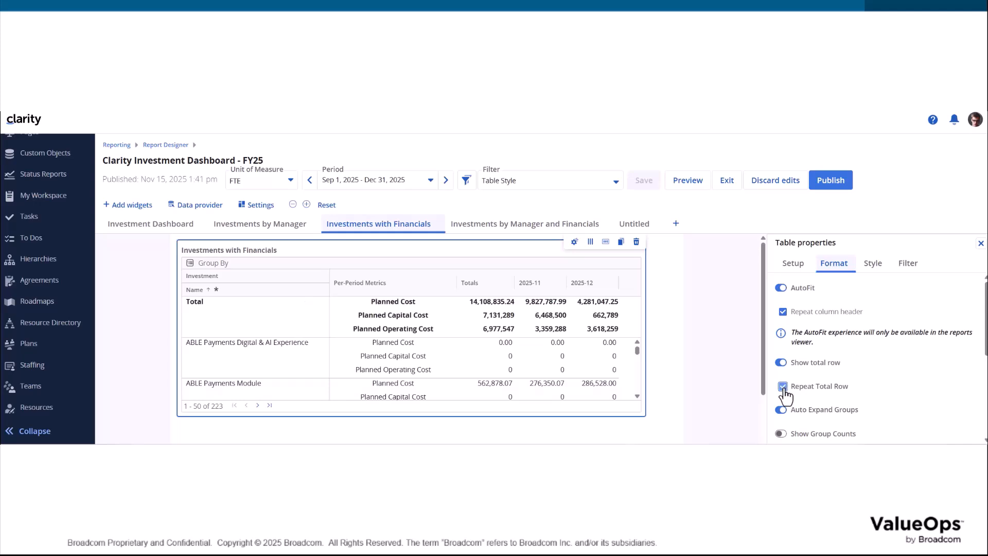
left_click(255, 406)
left_click(265, 406)
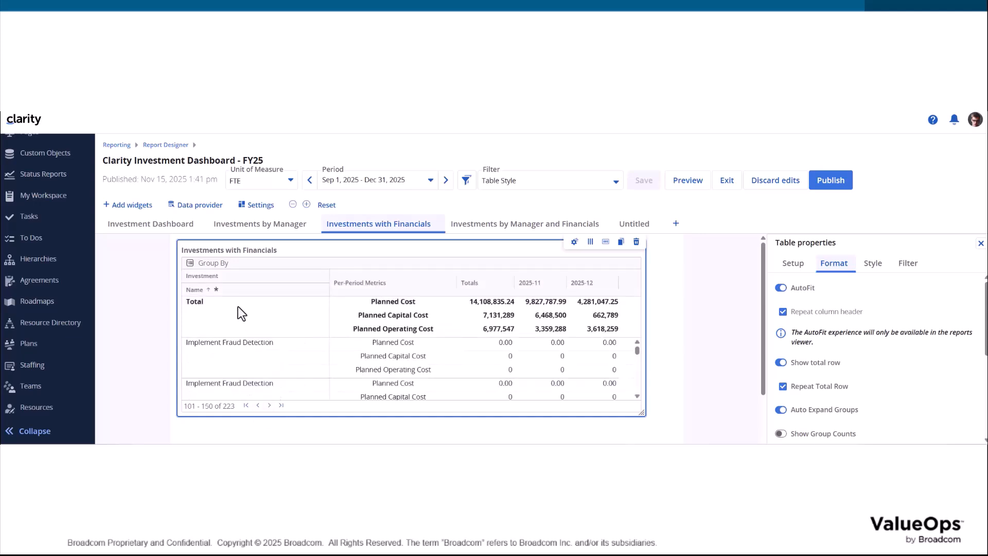
left_click(258, 406)
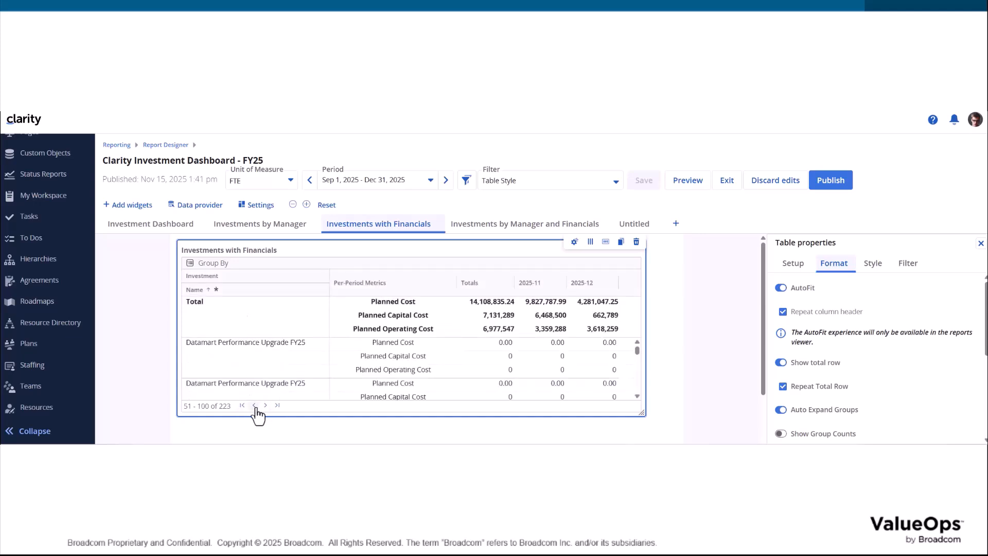
left_click(254, 405)
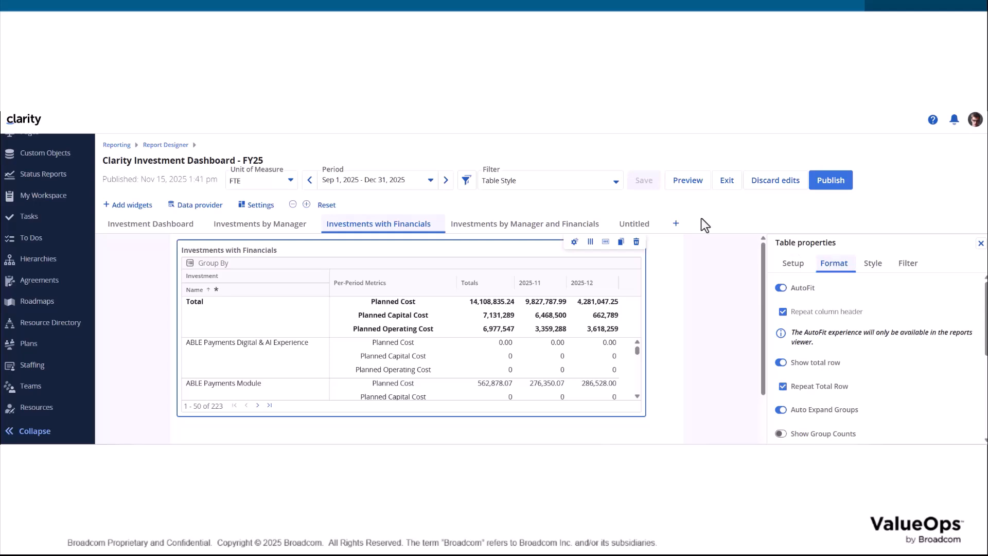
Preview the report and view the next page of the Investments with Financials table
left_click(689, 184)
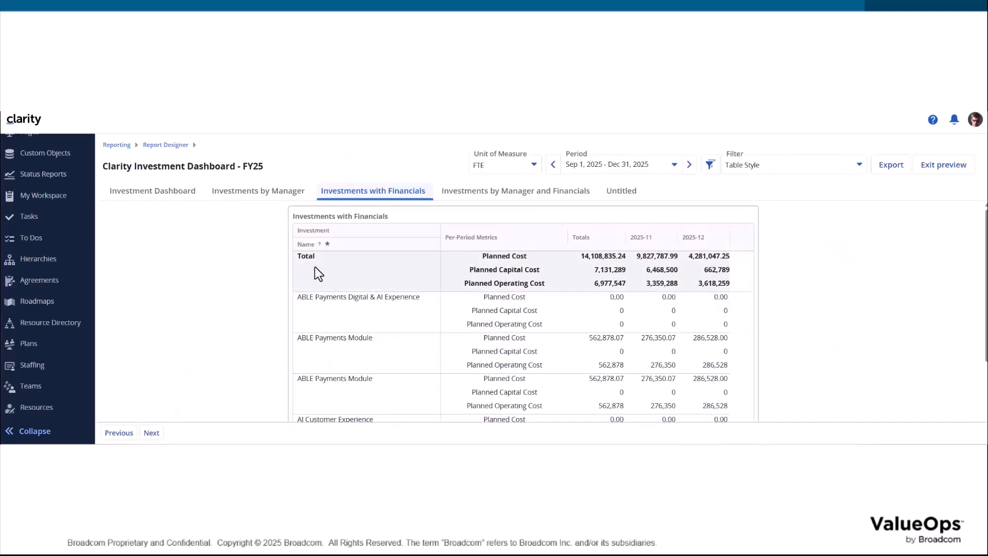
left_click(152, 435)
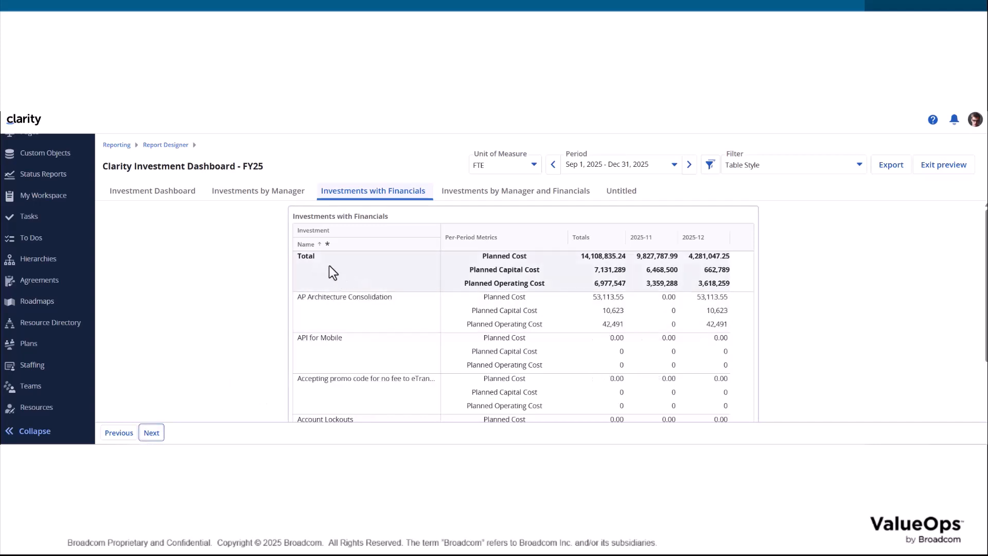
Return to the table's previous page, export the report, and check the Investments with Financials slides in the exported presentation
left_click(119, 432)
left_click(891, 164)
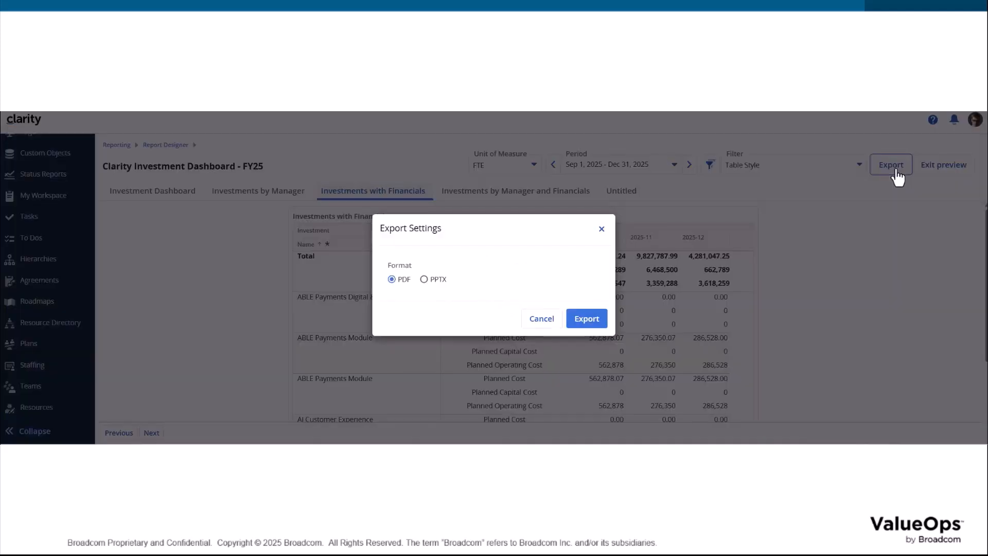
left_click(585, 321)
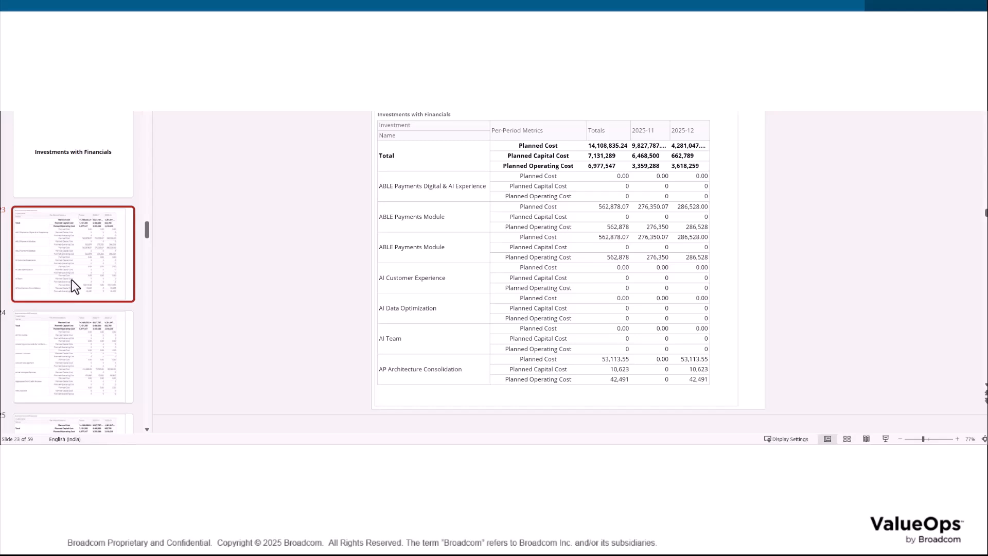
left_click(68, 335)
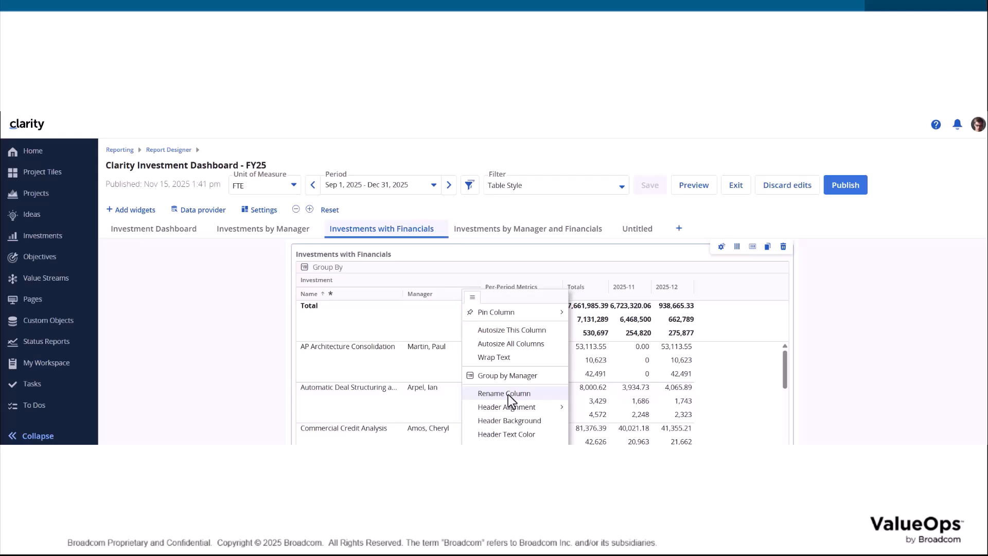
Rename the Manager column of the Investments with Financials table as Investment Manager, correcting the first entry, Investment Name
left_click(508, 394)
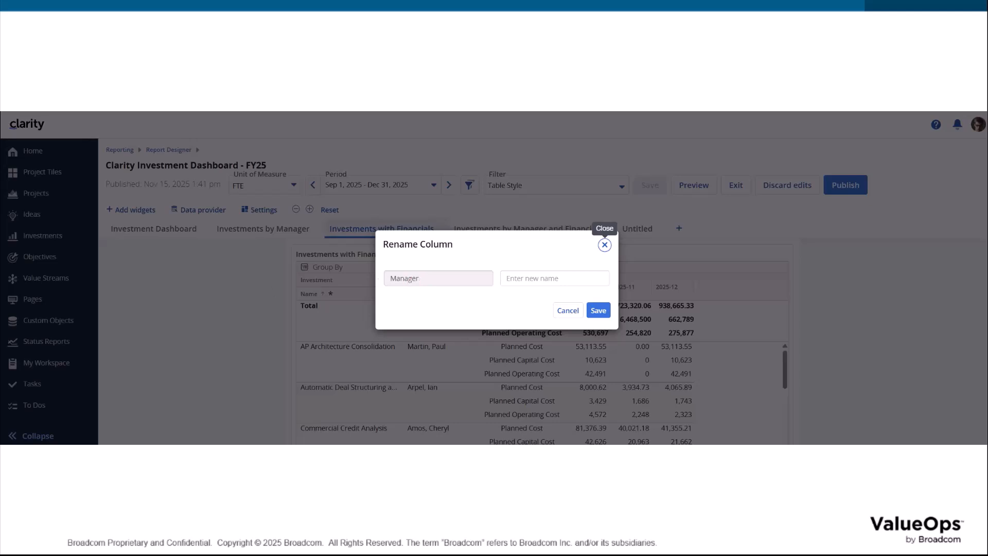
left_click(524, 281)
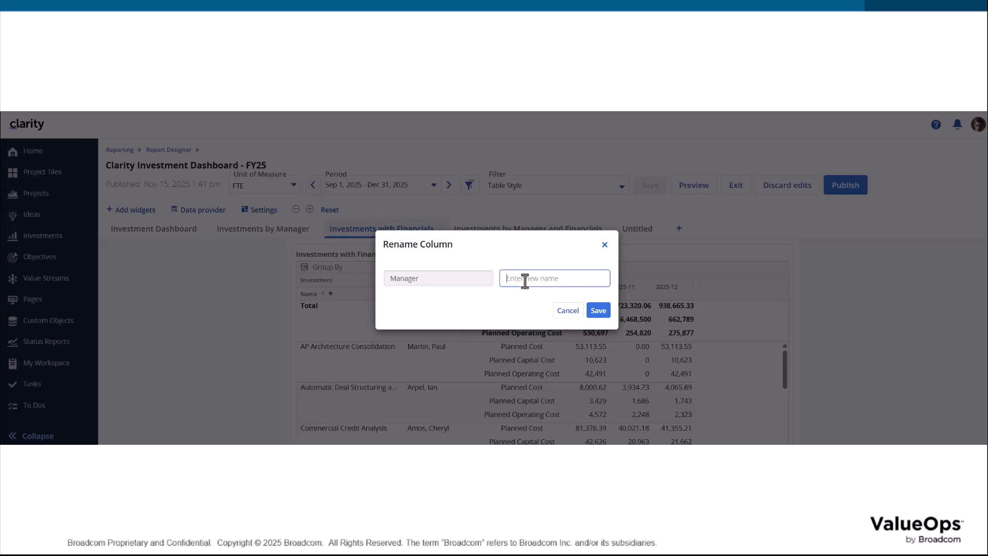
type("Investment Name")
left_click(598, 312)
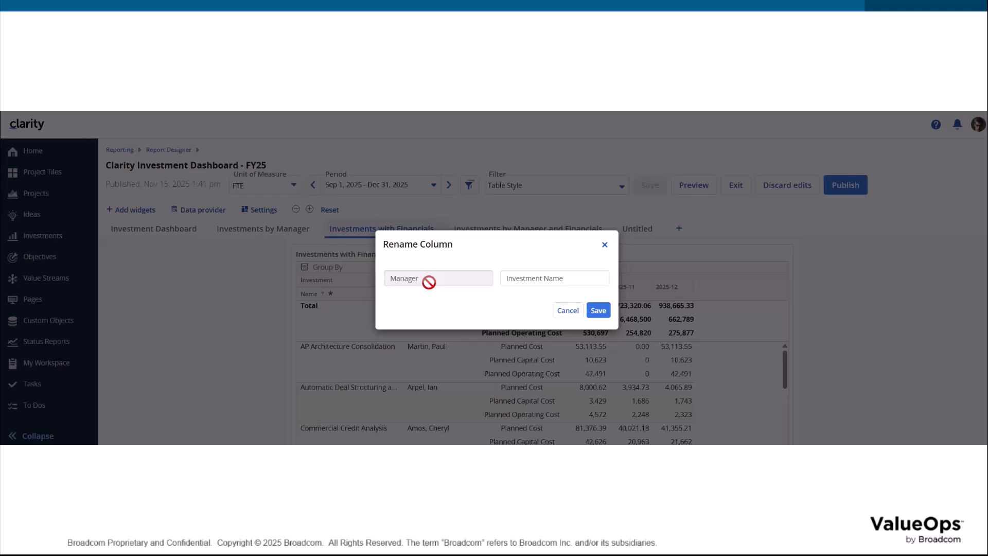
left_click(568, 279)
double_click(556, 278)
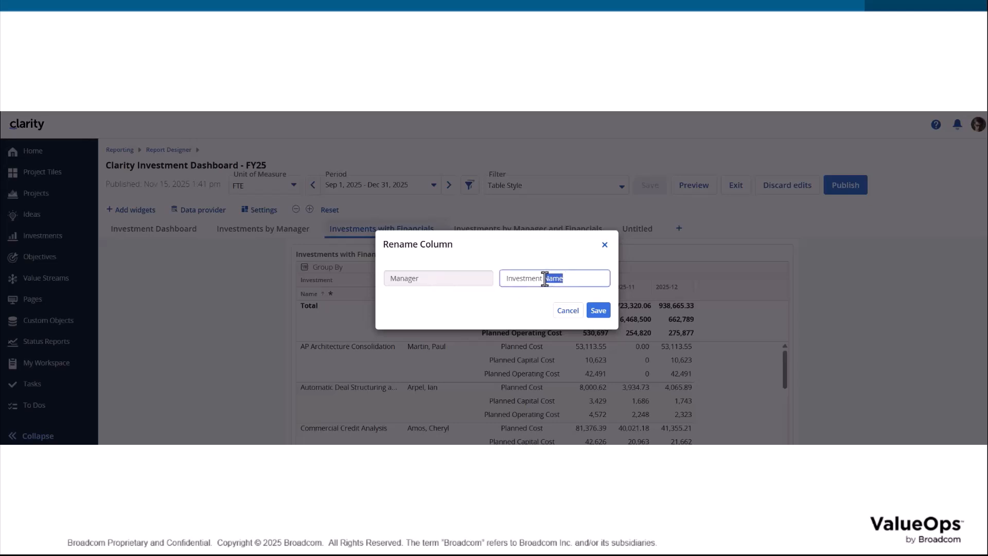
type("Manager")
left_click(599, 311)
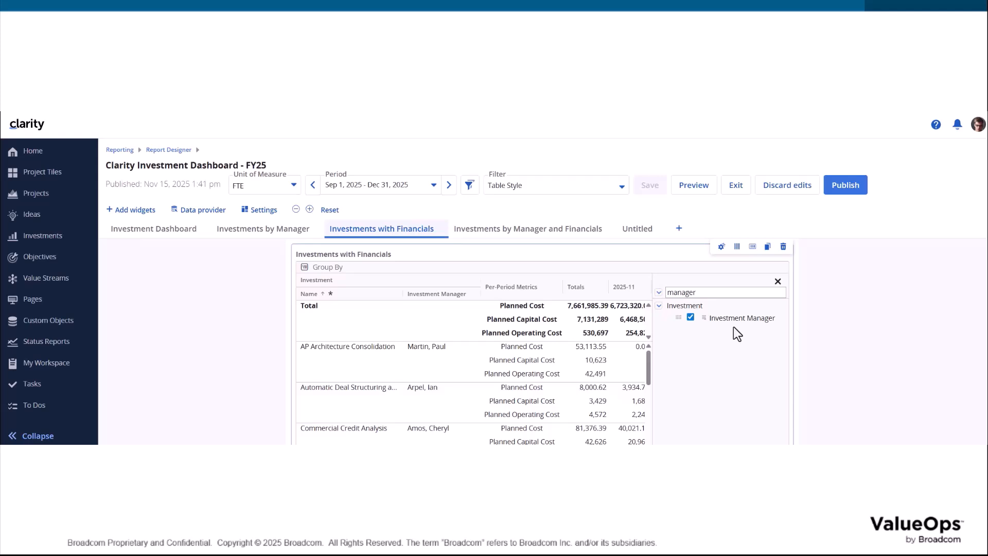
Remove the Investment Manager column from the table, add it back to reset its name, and move it beside the Name column
left_click(690, 317)
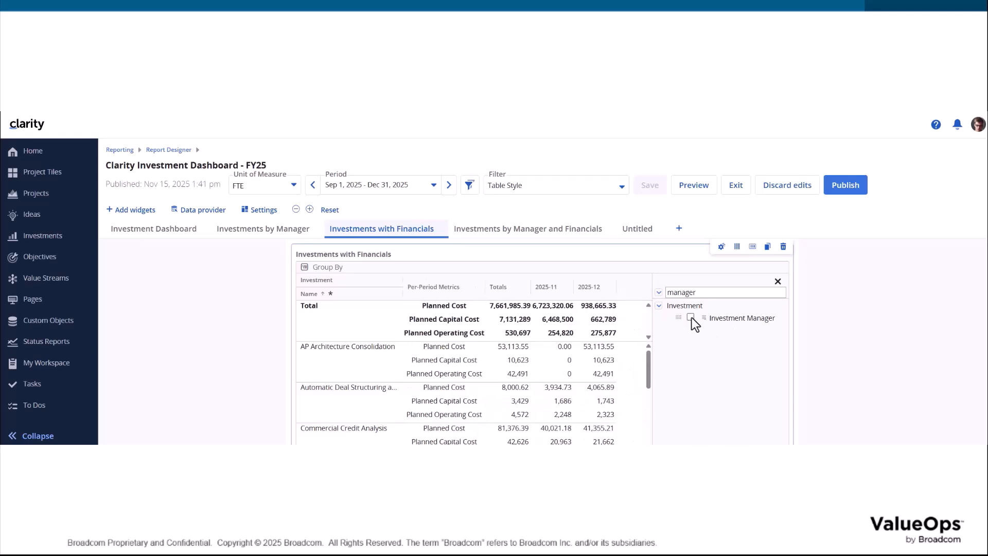
left_click(777, 282)
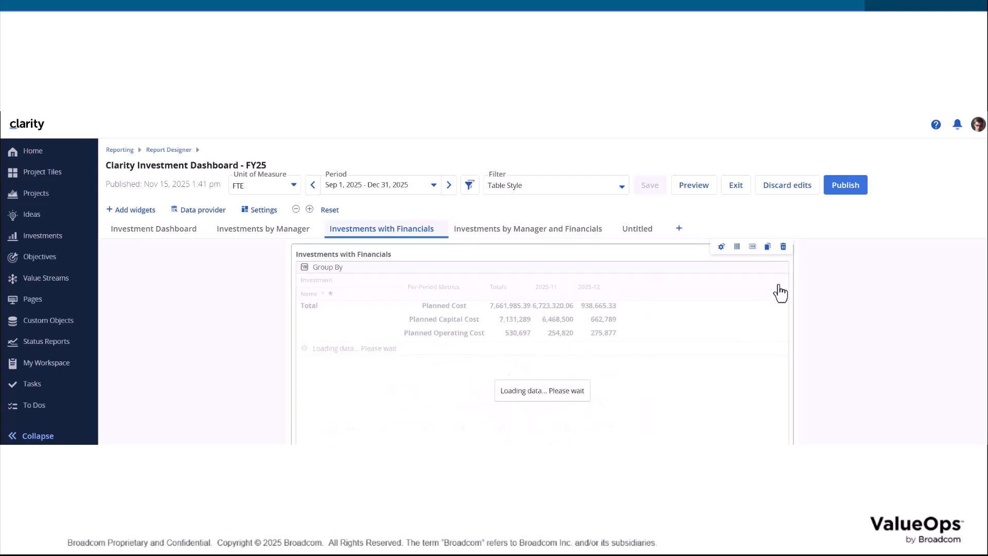
left_click(737, 246)
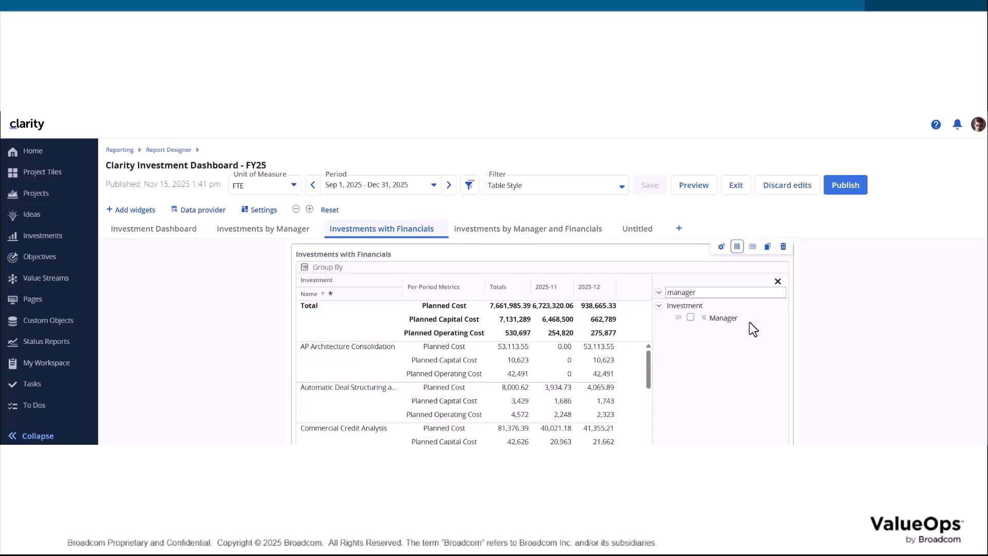
left_click(690, 317)
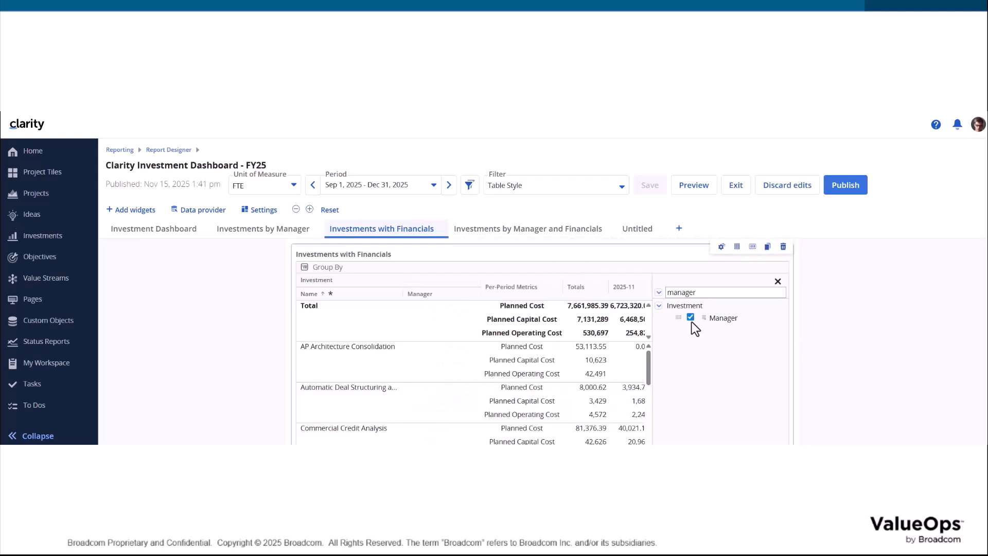
left_click(778, 281)
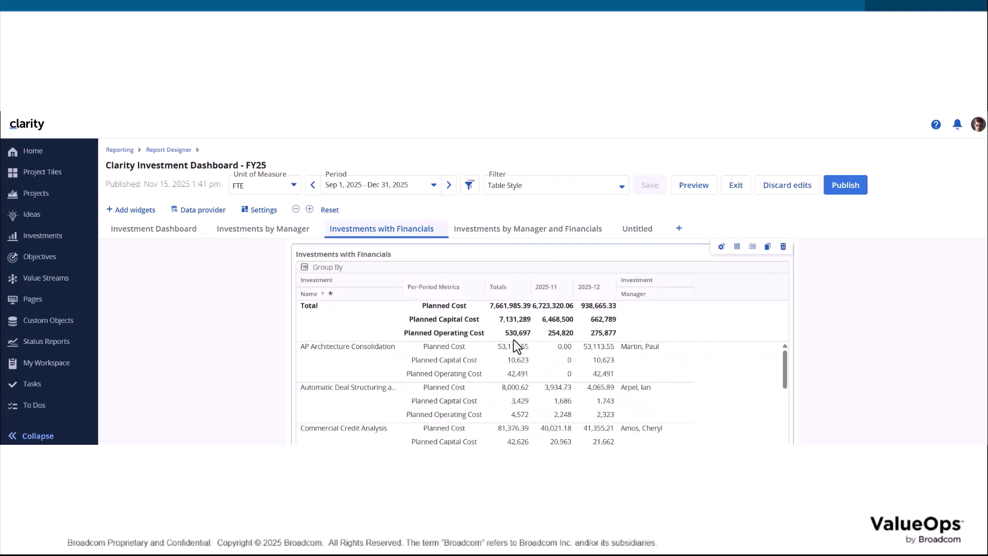
left_click_drag(633, 292, 419, 286)
Rename the re-added Manager column as Investment Manager
left_click(471, 298)
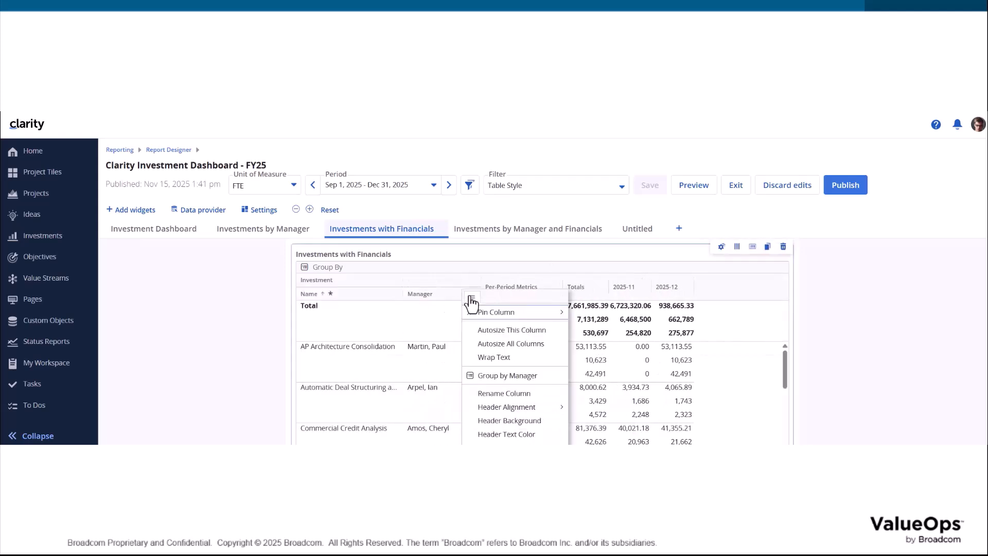
left_click(514, 395)
left_click(528, 278)
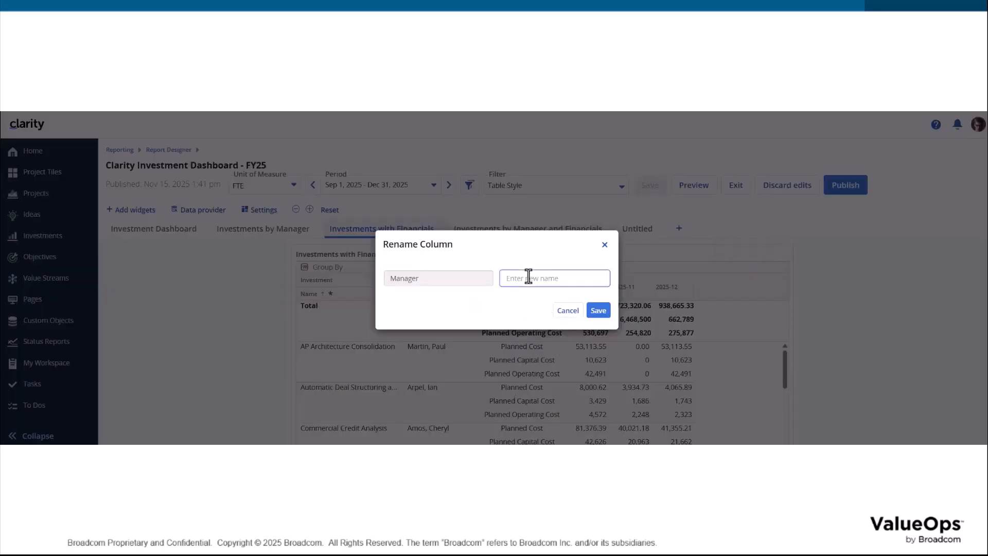
type("Investment Manager")
left_click(598, 310)
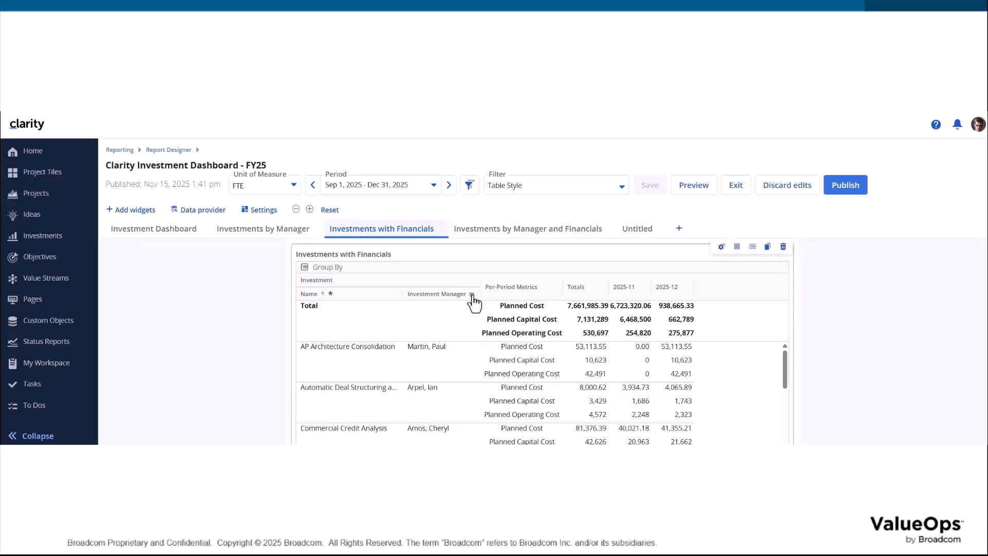
Clear the custom name of the Investment Manager column and save to restore its default name
left_click(472, 294)
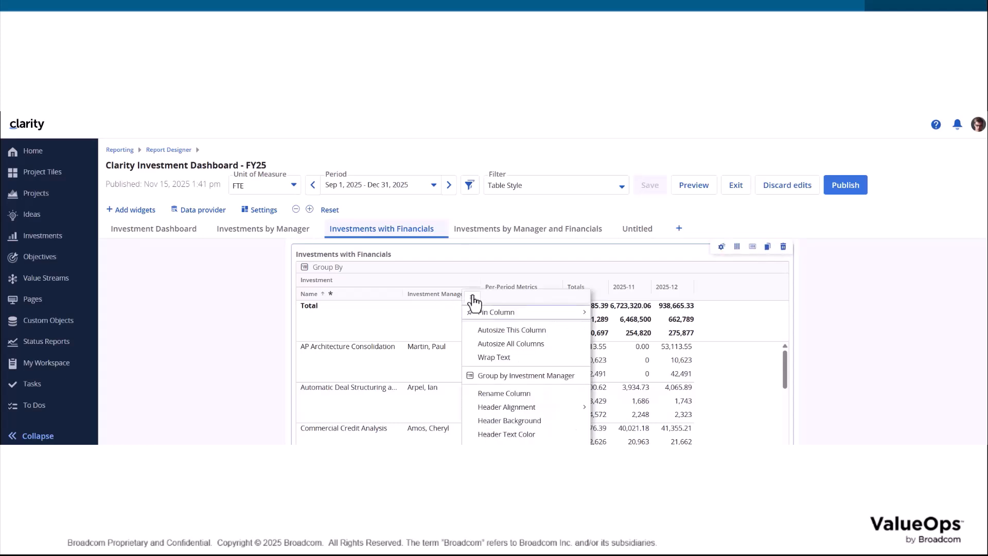
left_click(515, 390)
left_click_drag(576, 278, 500, 278)
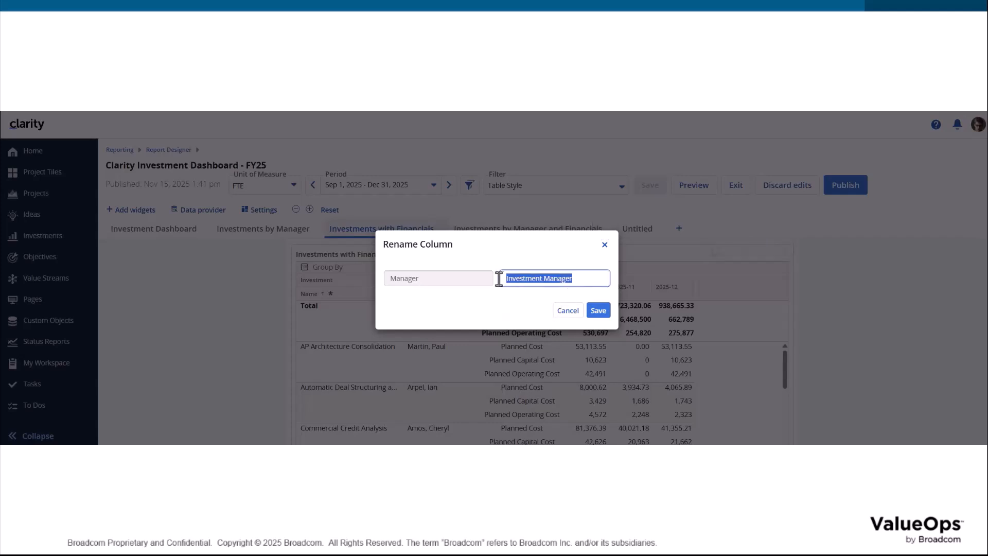
key("BackSpace")
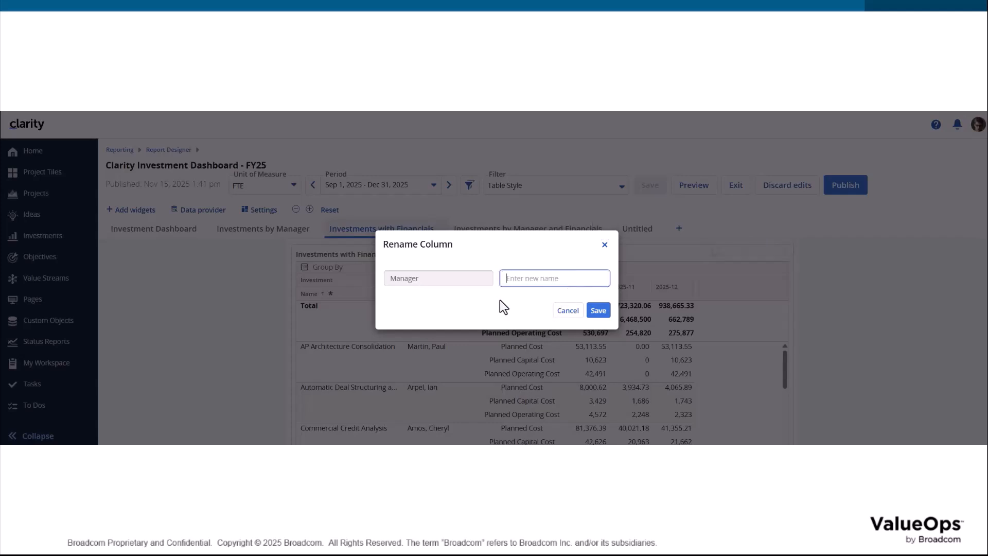
left_click(599, 318)
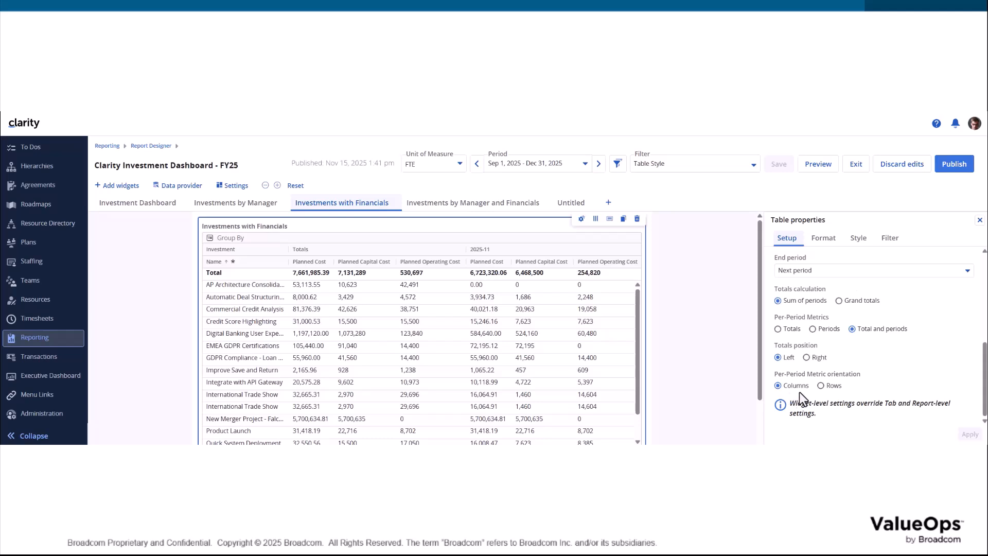
Rename the Planned Cost column under Totals as Forecast Cost
left_click(326, 262)
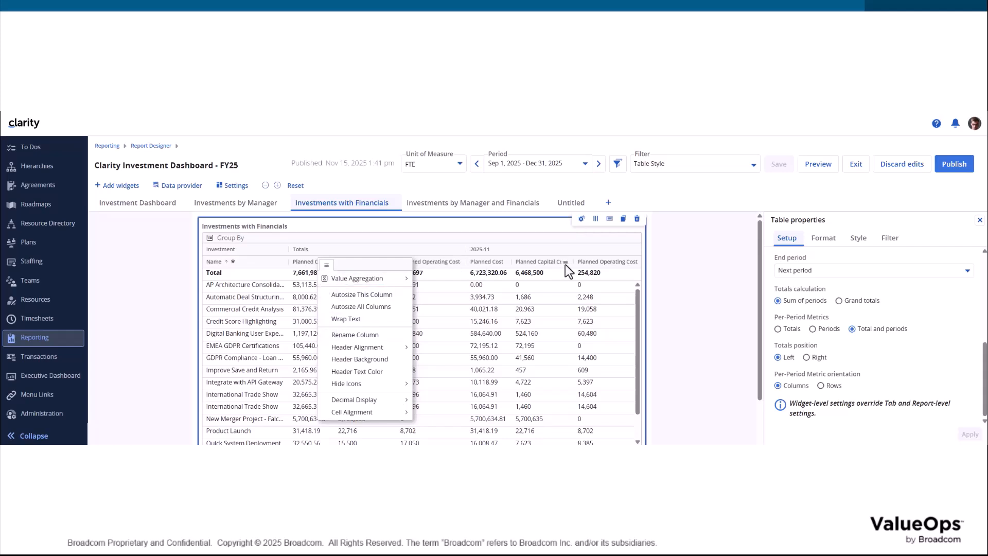
left_click(565, 263)
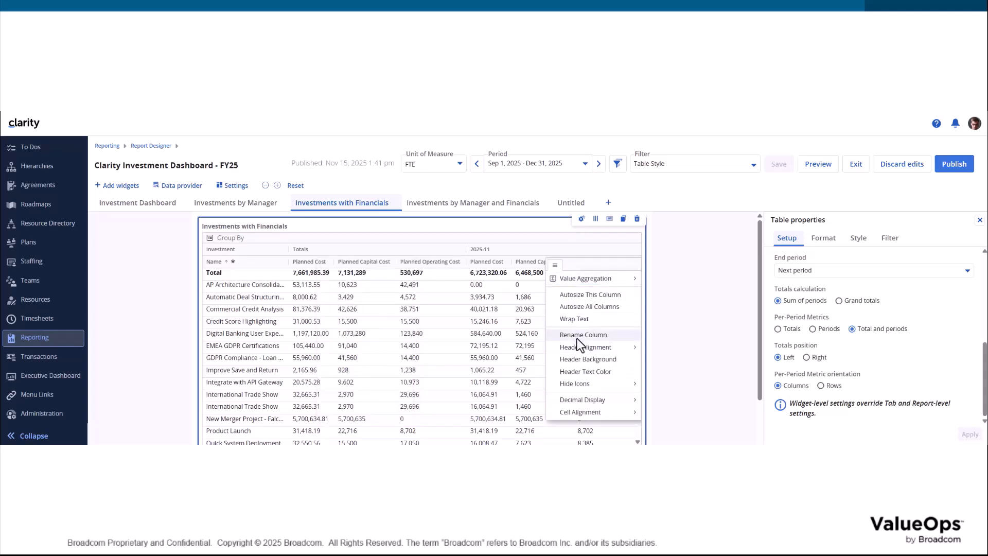
left_click(456, 263)
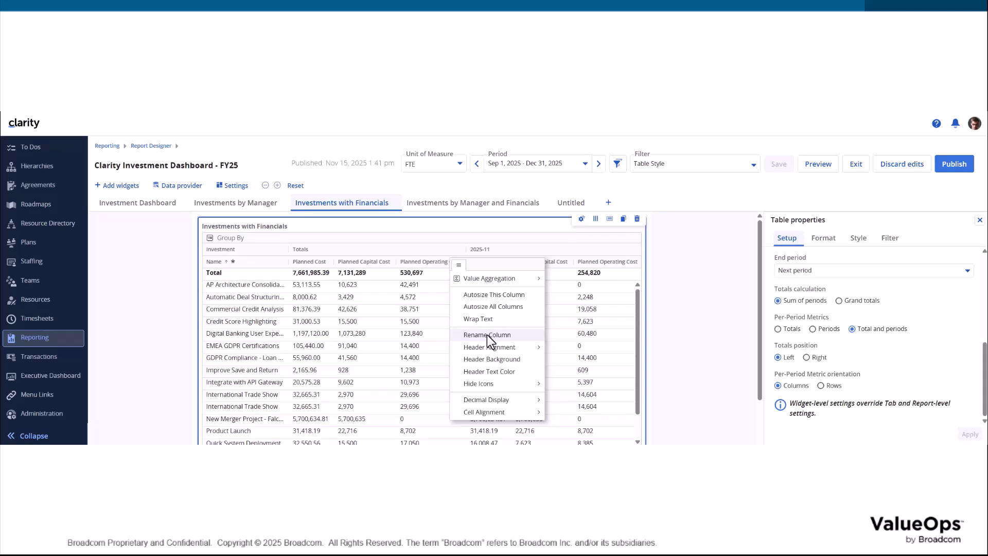
left_click(325, 263)
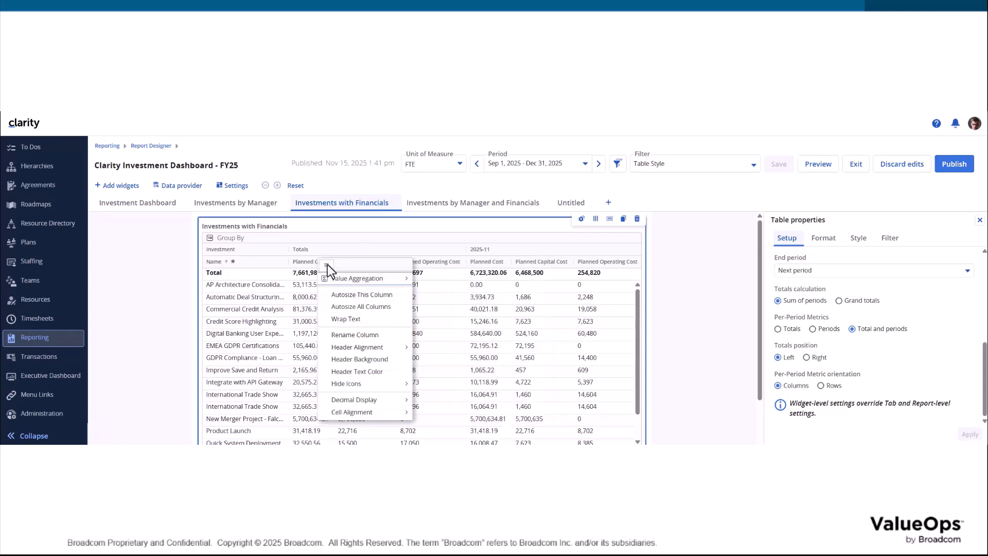
left_click(359, 333)
left_click(513, 278)
type("Forecast Cost")
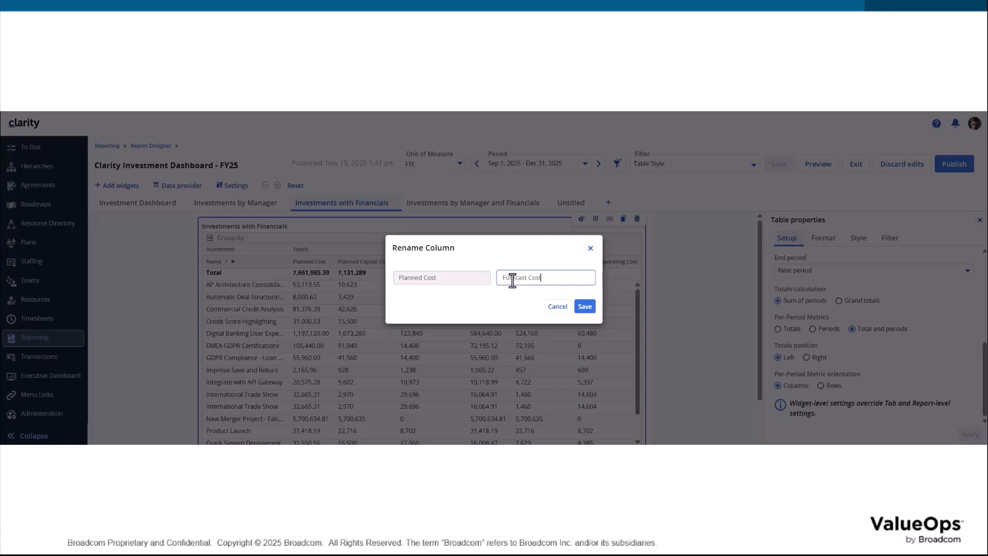
left_click(585, 307)
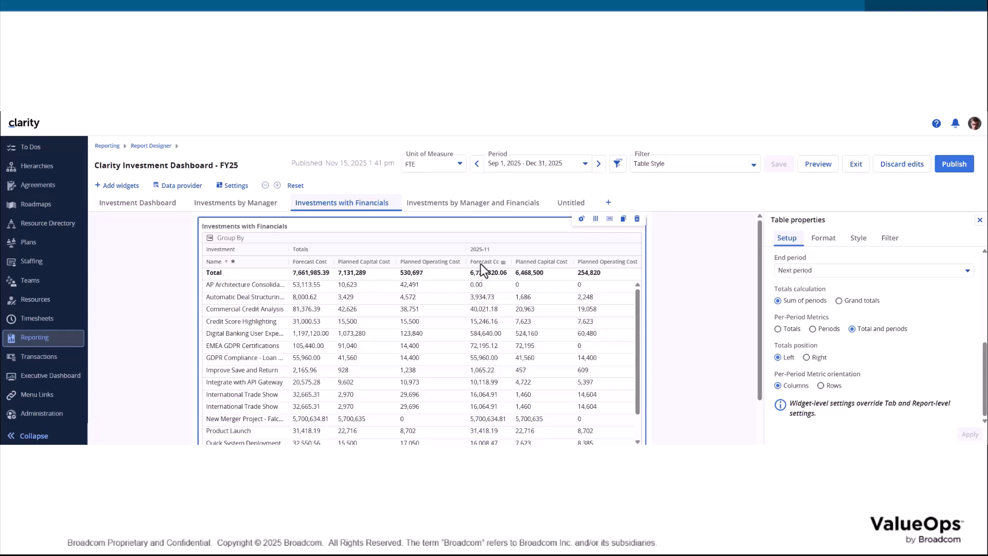
Apply the Rows orientation to the per-period metrics and rename the Per-Period Metrics column as Period Metrics
left_click(821, 386)
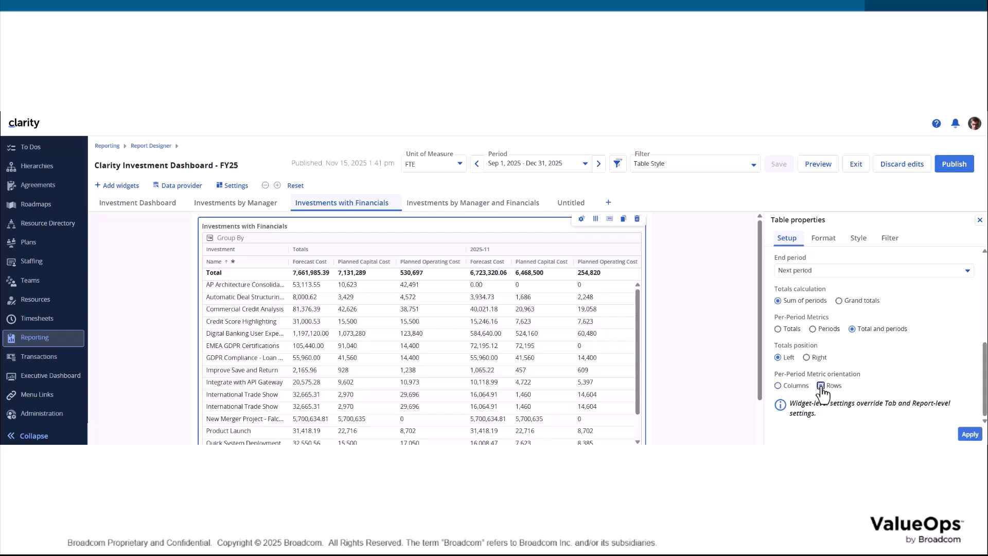
left_click(969, 434)
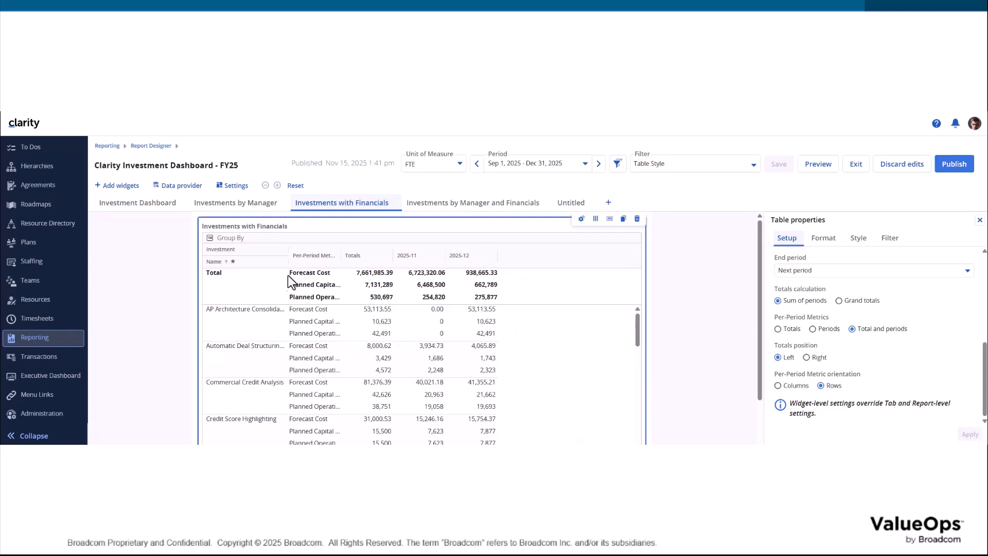
left_click(332, 256)
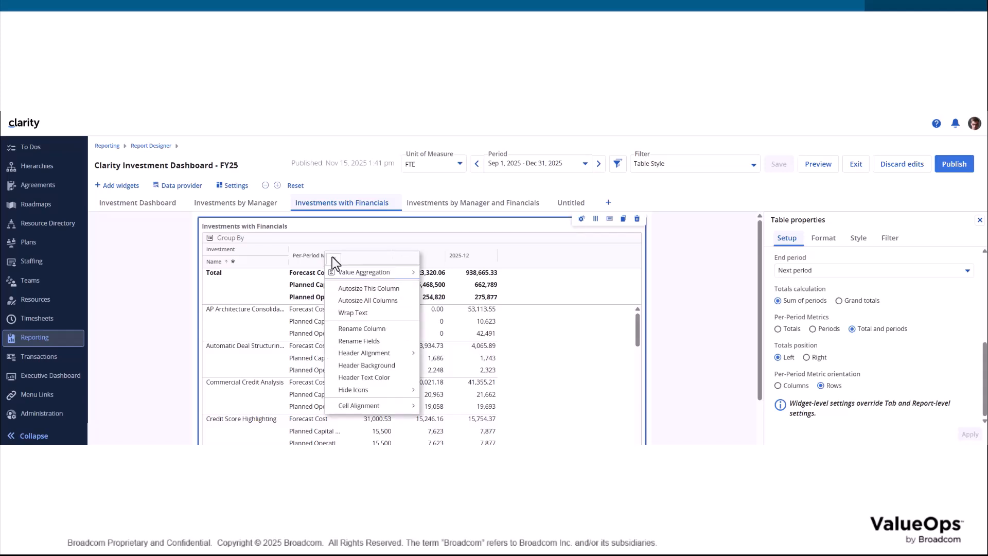
left_click(363, 329)
left_click(535, 281)
type("Feriod Me")
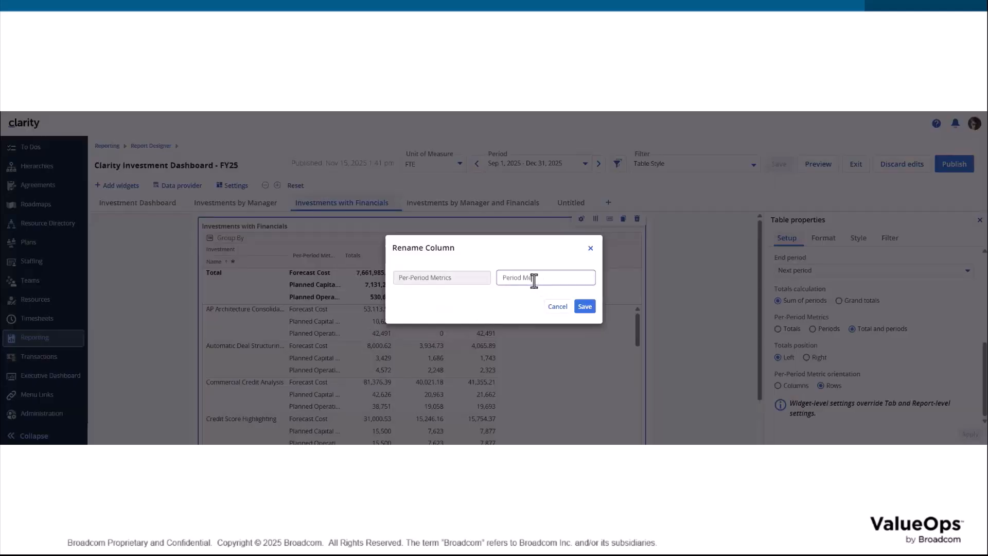
type("trics")
left_click(583, 306)
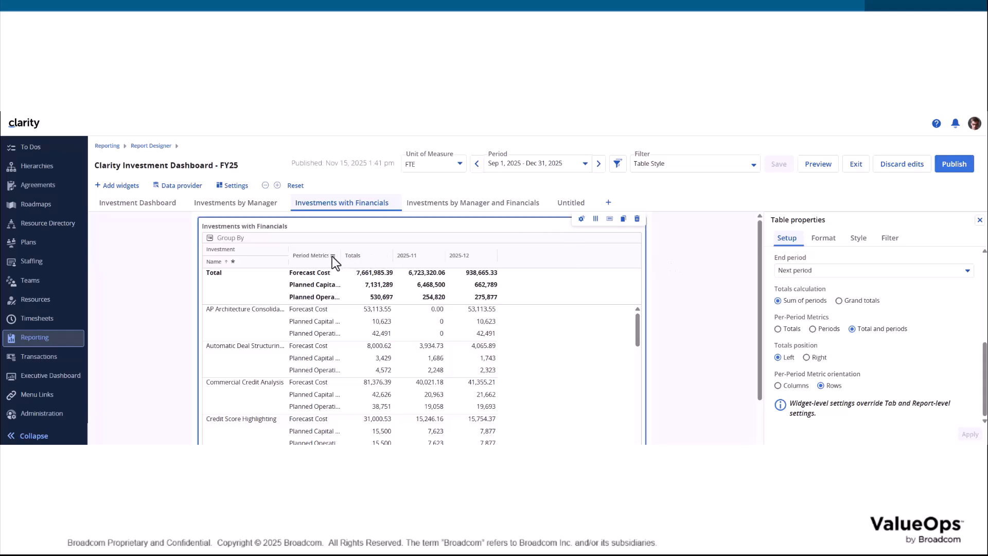
Rename the metric fields Planned Capital Cost as Forecast CapEx and Planned Operating Cost as Forecast OpEx
left_click(332, 256)
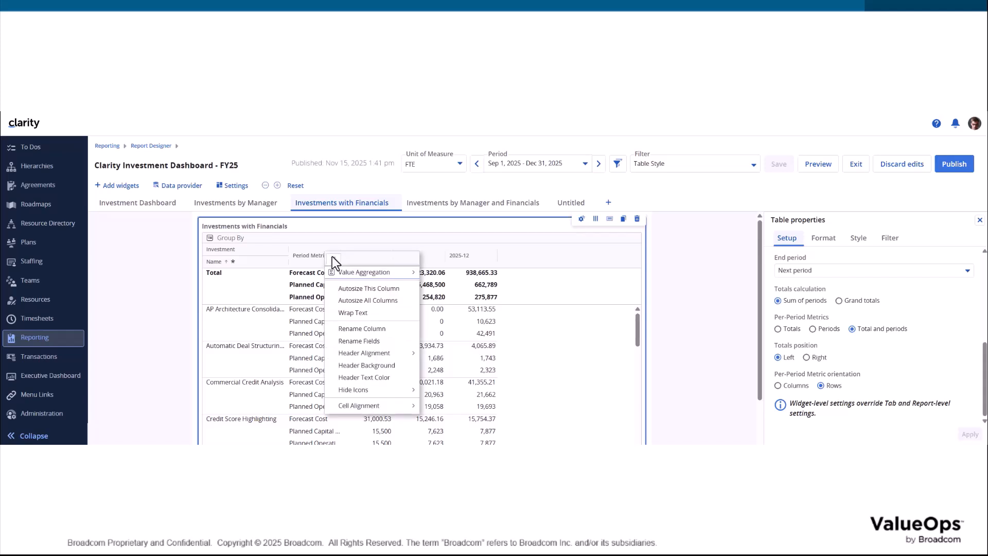
left_click(352, 341)
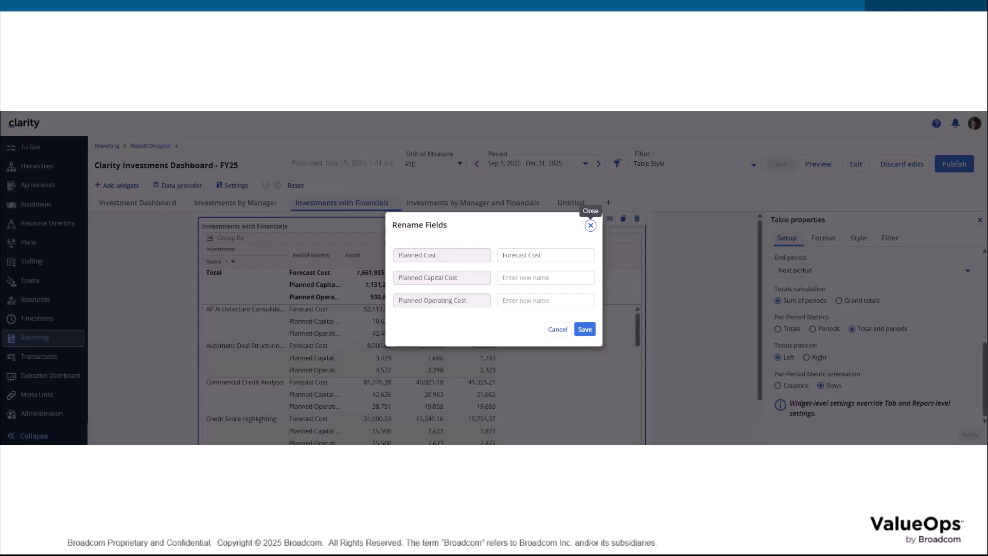
left_click(512, 278)
type("Forecast CapEx")
left_click(512, 301)
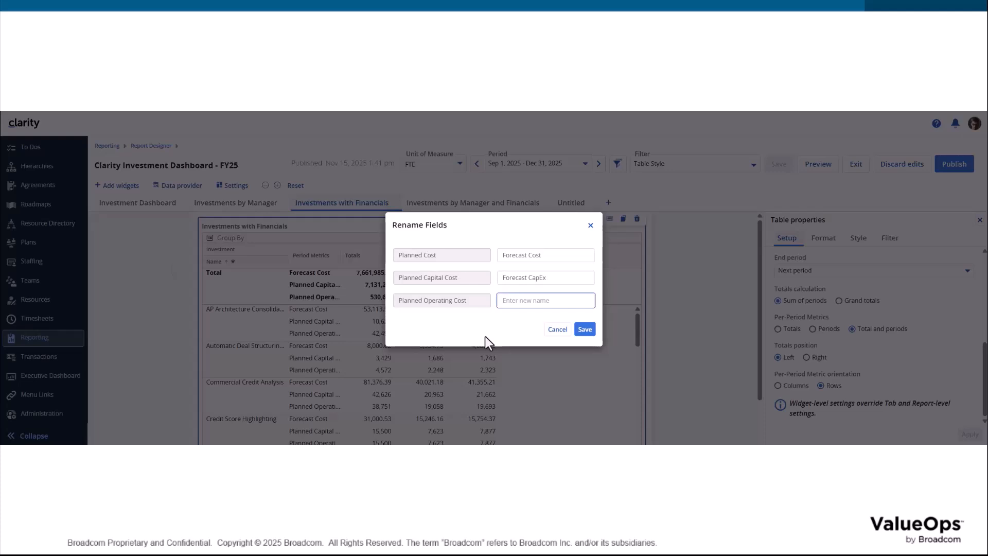
type("Forecast OpEx")
left_click(586, 331)
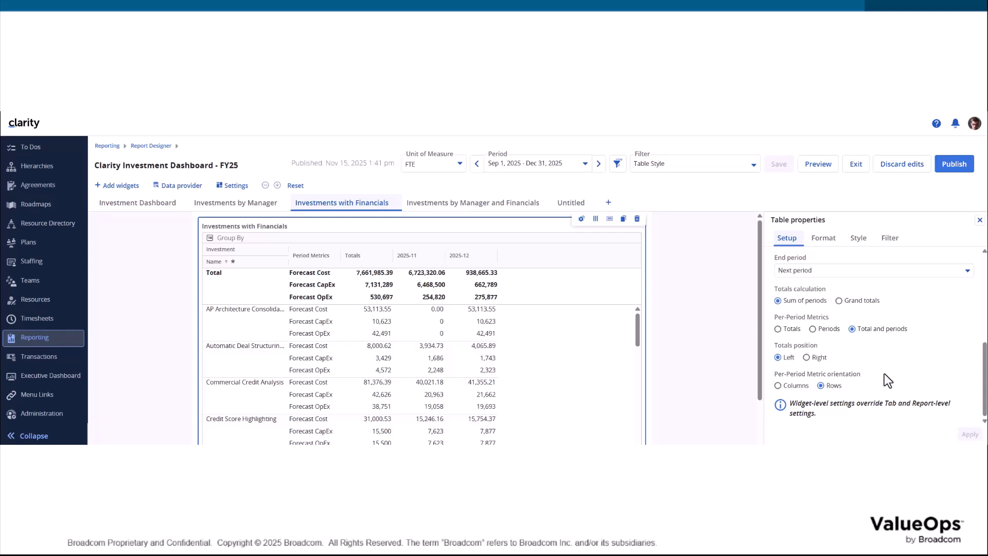
Apply the Columns orientation to the per-period metrics of the Investments with Financials table and review its format settings
left_click(778, 387)
left_click(969, 437)
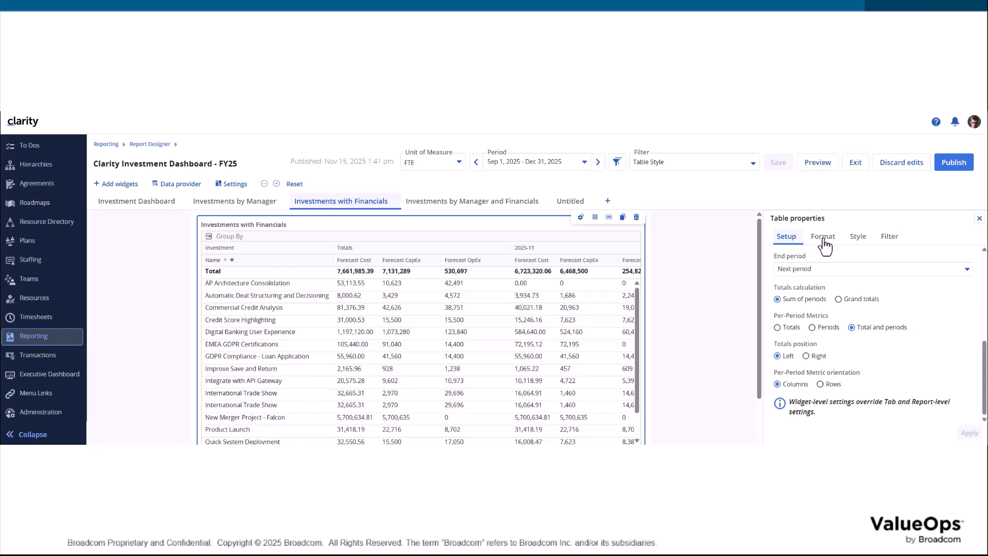
left_click(822, 237)
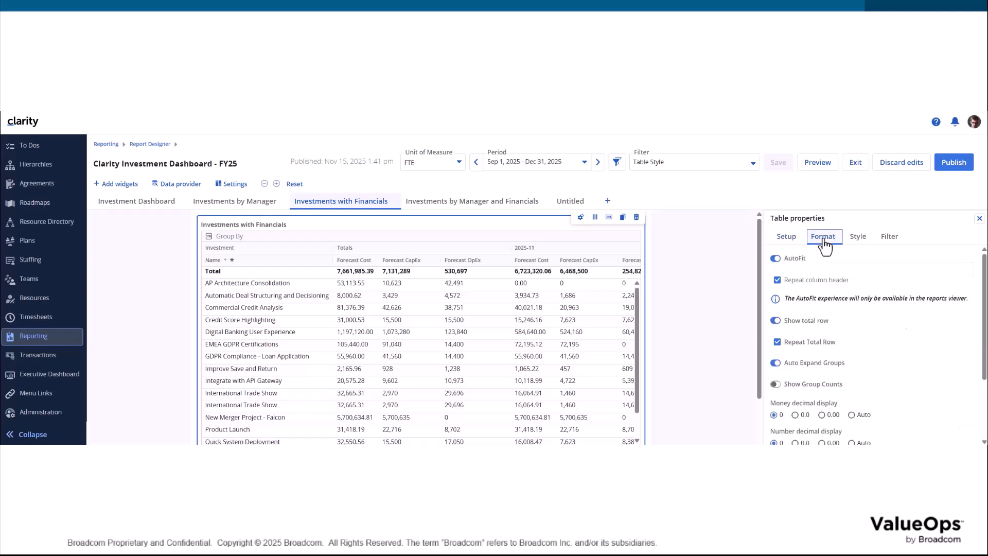
left_click(787, 239)
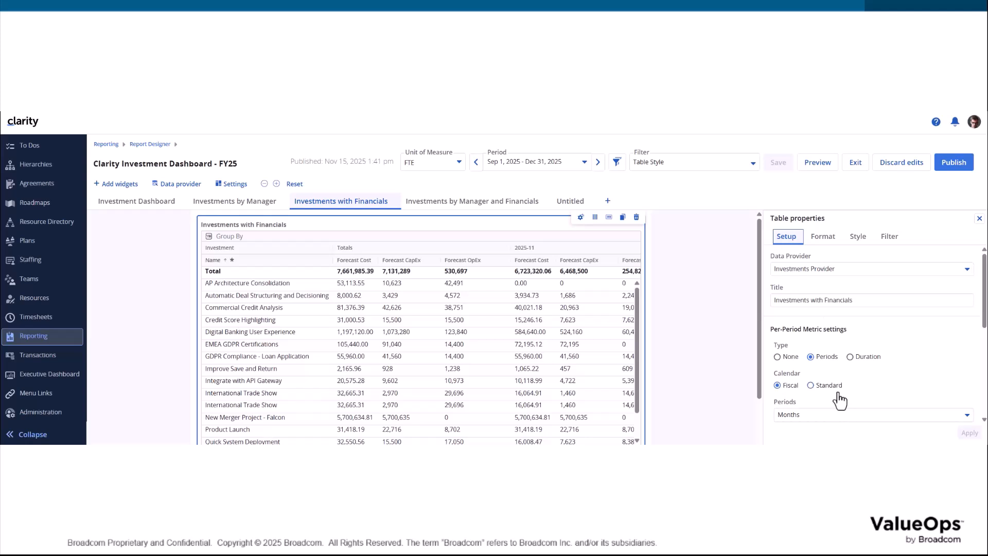
left_click_drag(983, 292, 982, 381)
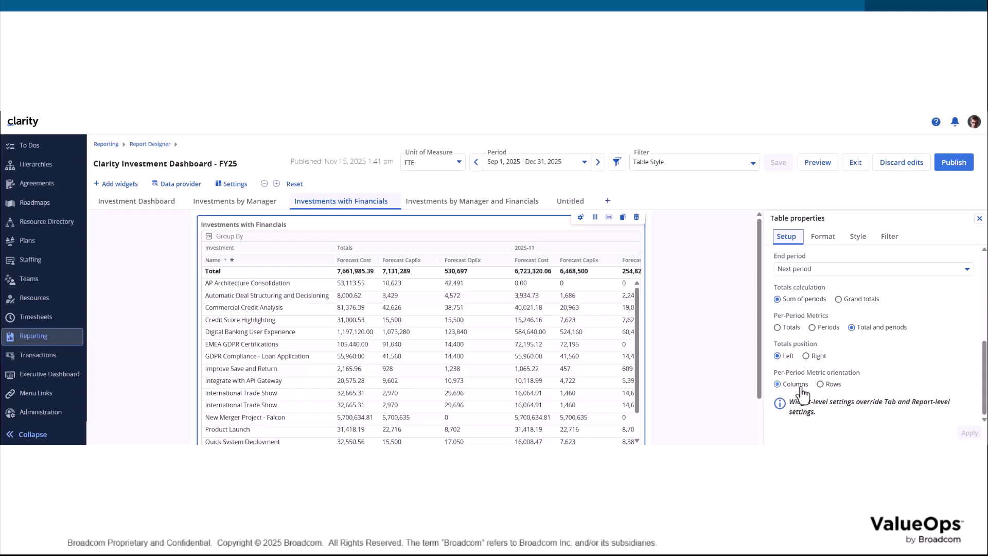
left_click(822, 236)
Switch the per-period metric orientation of the Investments with Financials table back to Rows and apply it
left_click(789, 240)
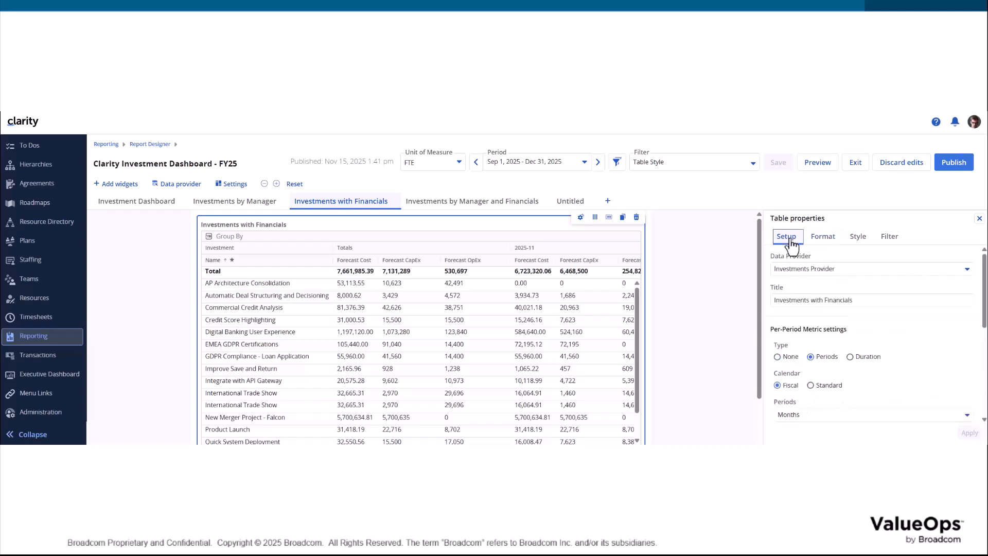
scroll(823, 386, "down", 5)
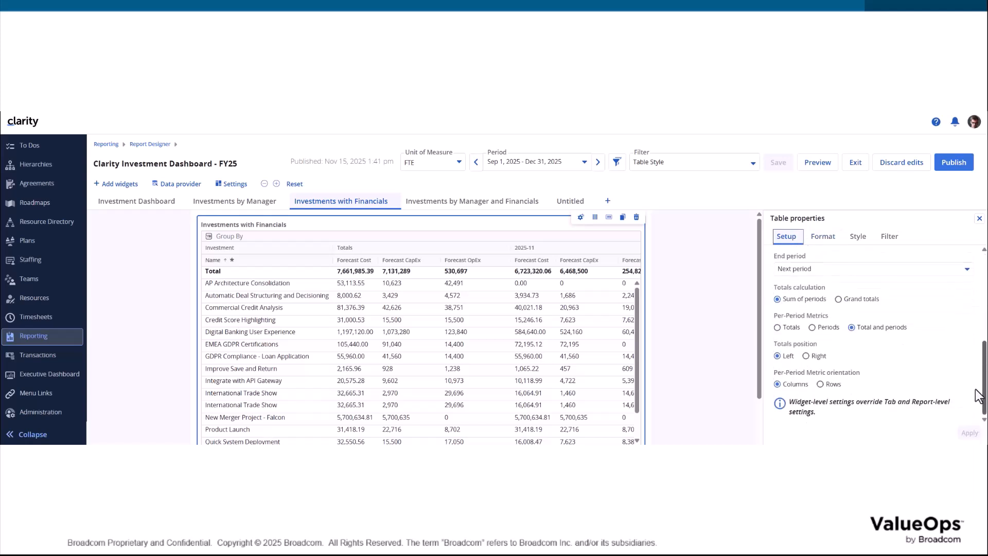
left_click(820, 383)
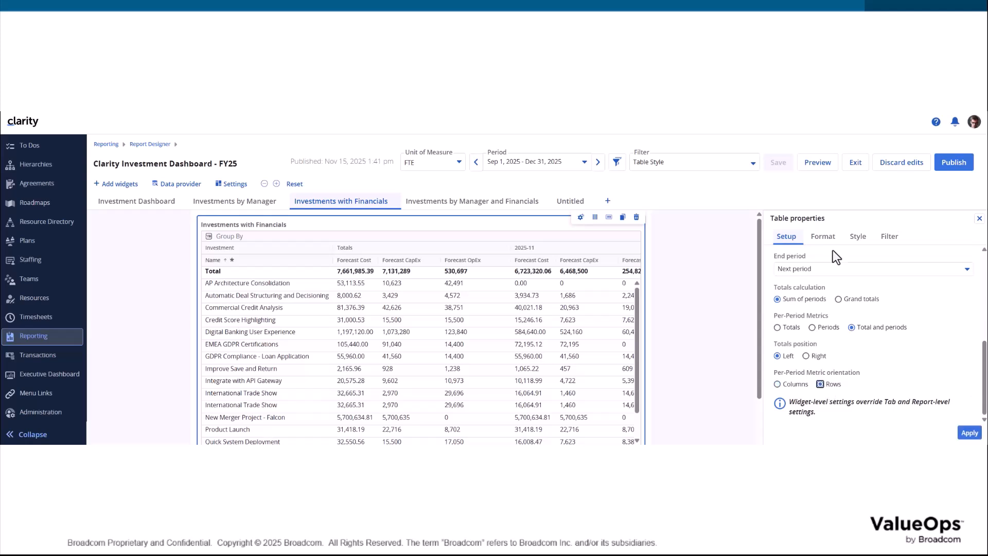
left_click(969, 433)
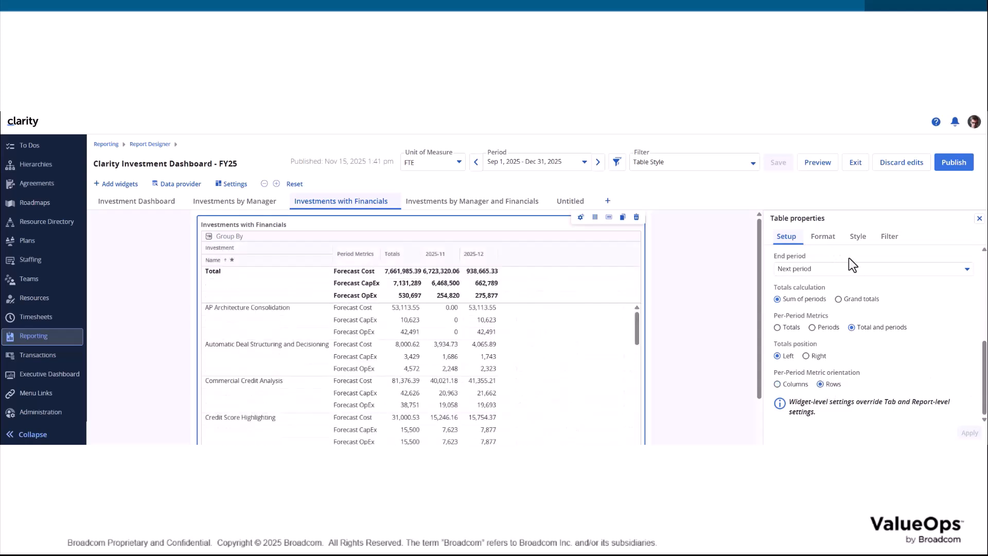
Turn the Show Per-Period Metrics column option off and back on in the table's format settings
left_click(823, 238)
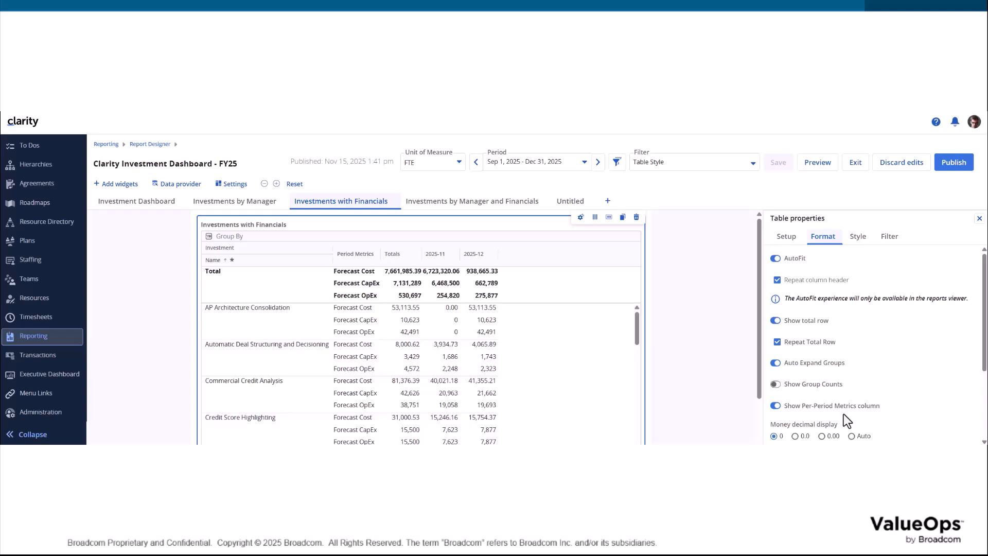
left_click(775, 406)
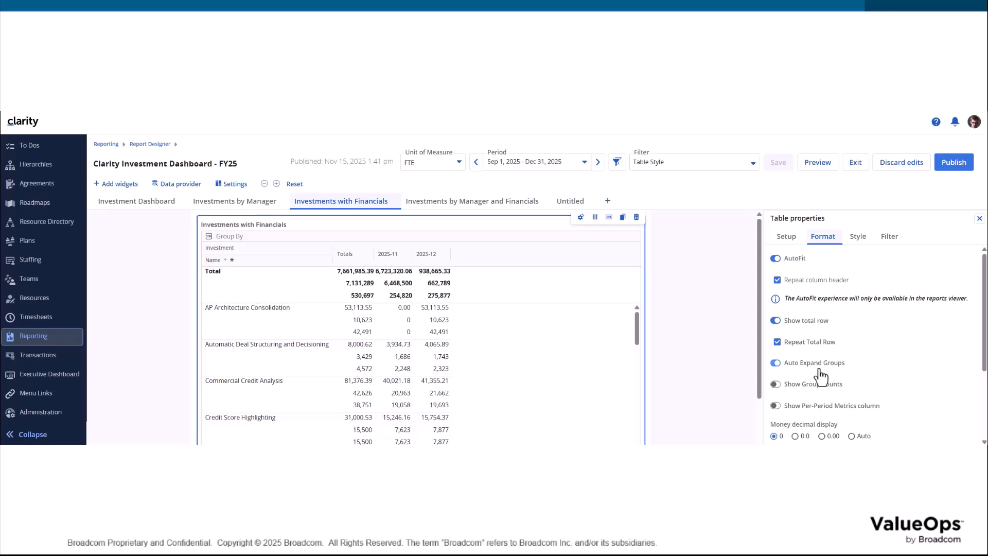
left_click(775, 405)
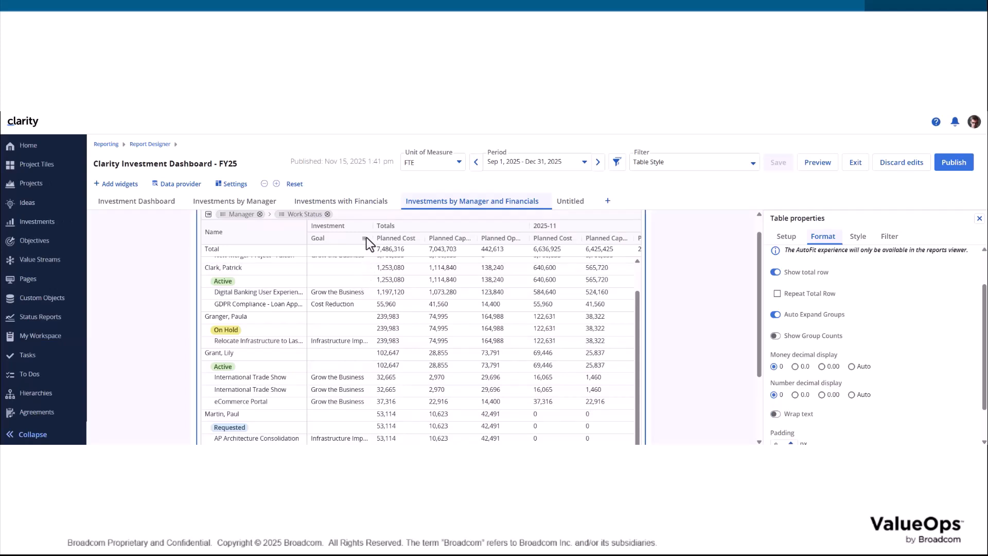
Wrap the text of the Goal column in the Investments by Manager and Financials table and enable Wrap text for the whole table
left_click(365, 238)
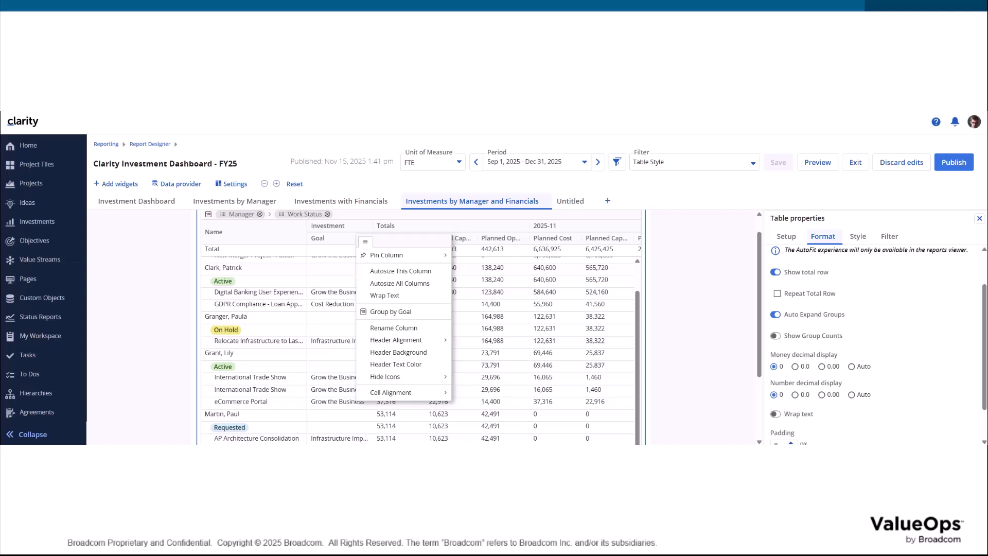
left_click(227, 317)
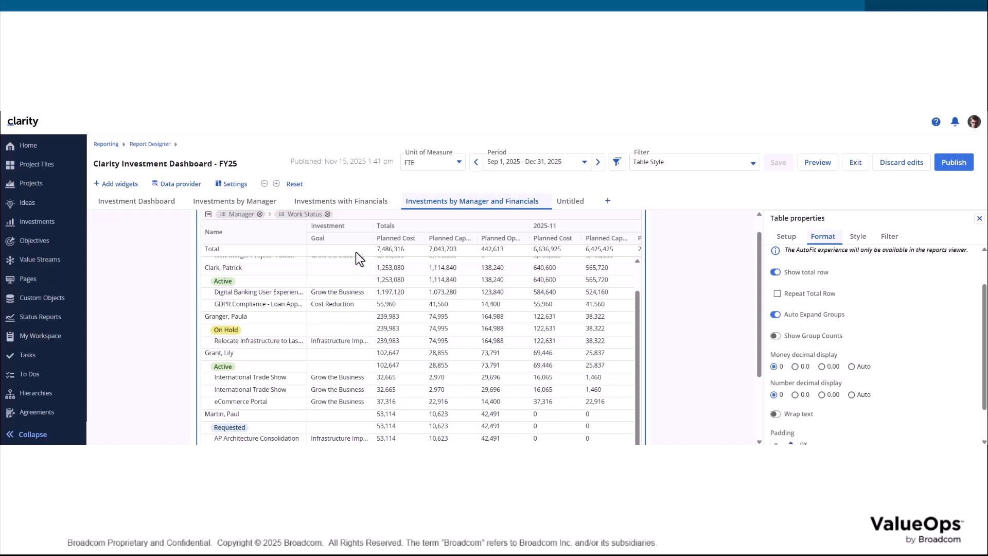
left_click(365, 240)
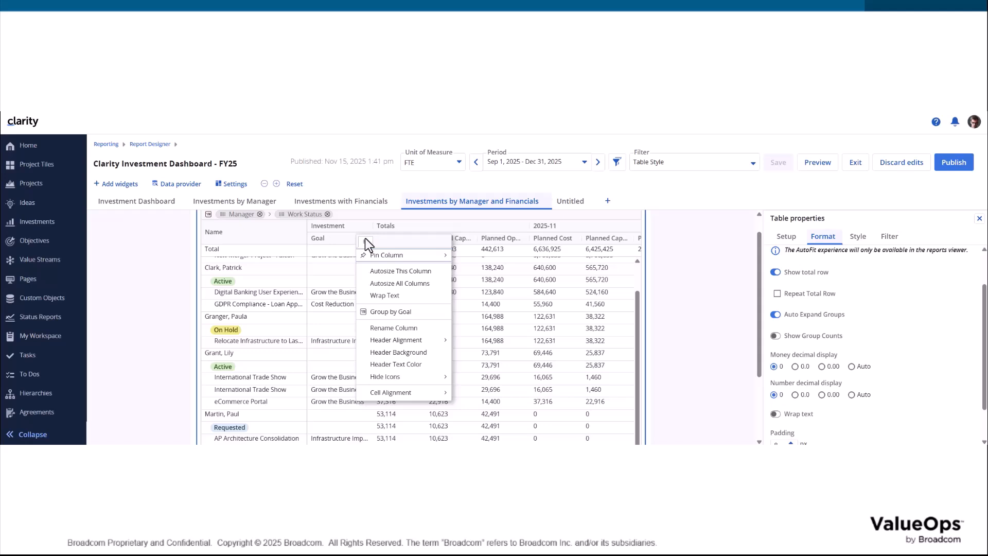
left_click(375, 297)
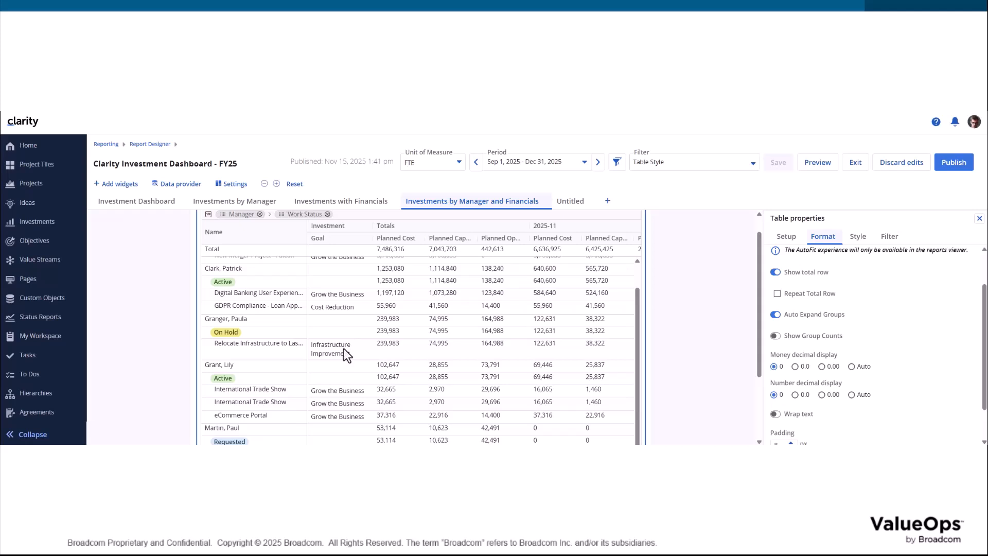
scroll(823, 335, "down", 1)
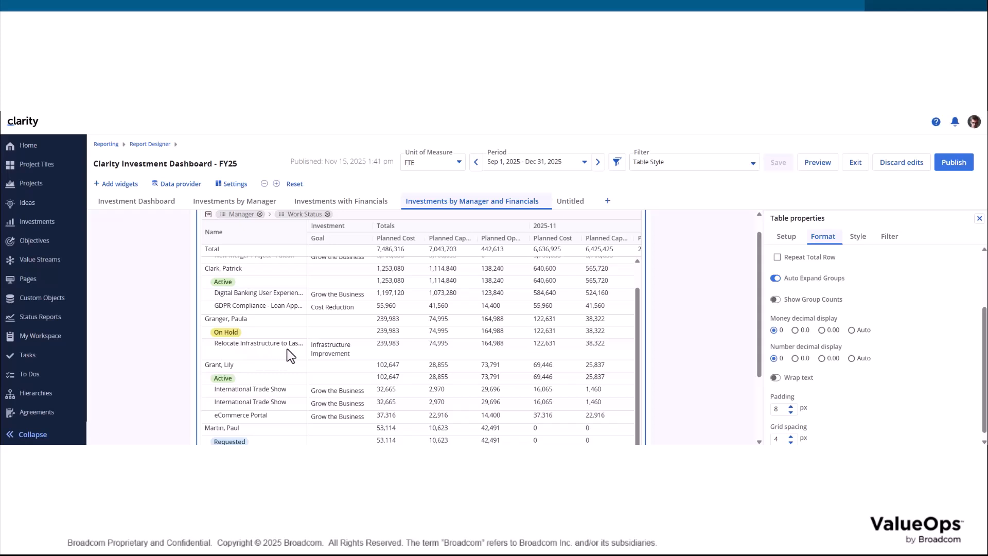
left_click(776, 379)
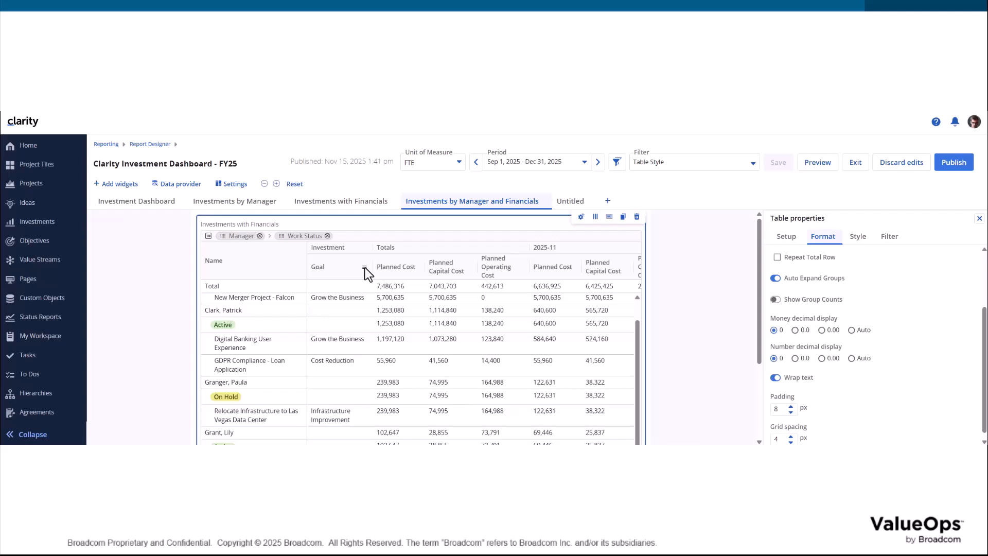
Set the header alignment of the Goal column to Center
left_click(364, 267)
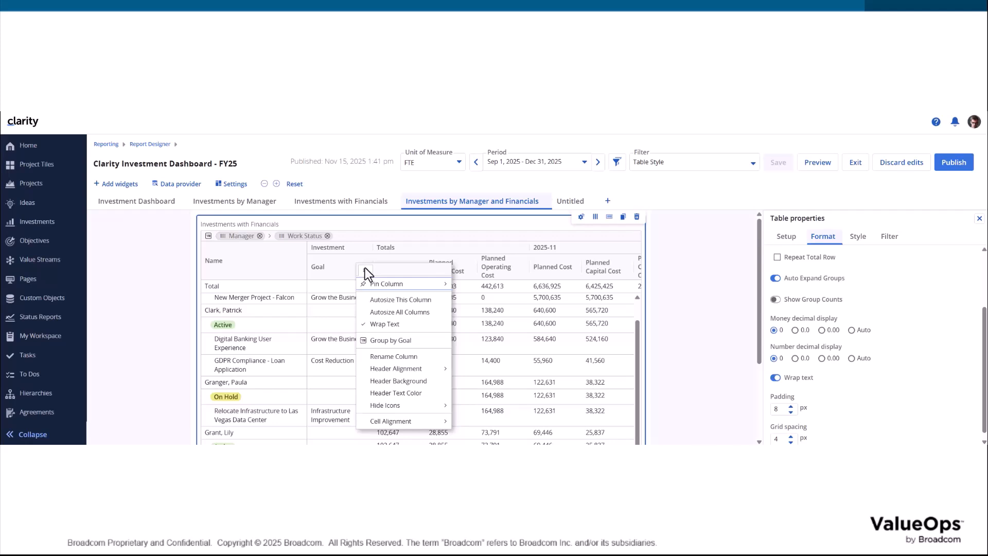
mouse_move(401, 366)
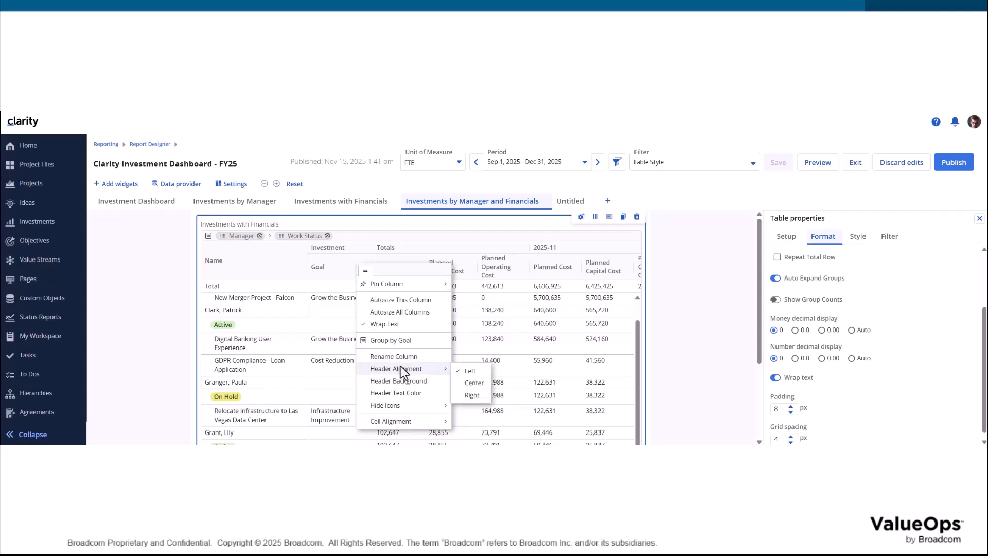
left_click(469, 383)
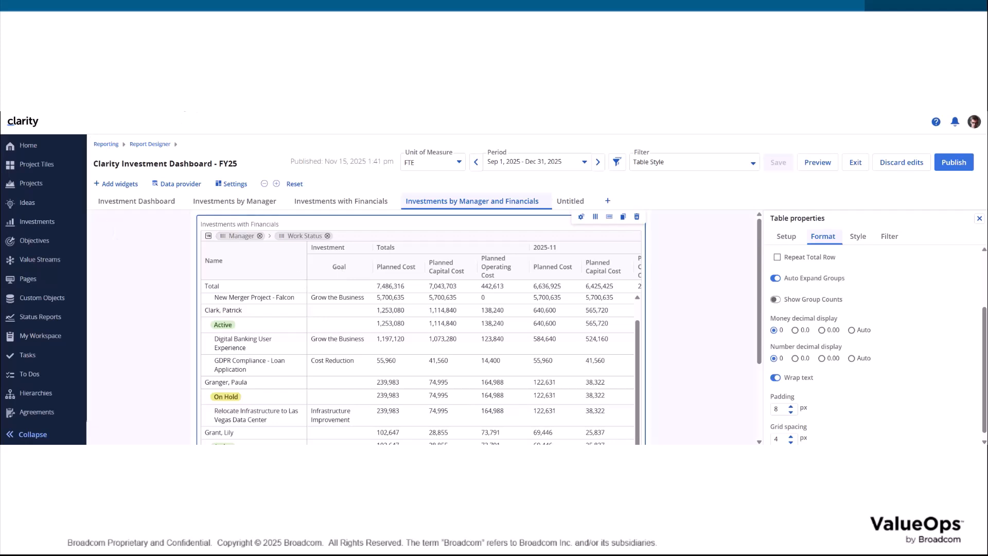
Try a dark green header background on the Goal column and clear the format again
left_click(365, 269)
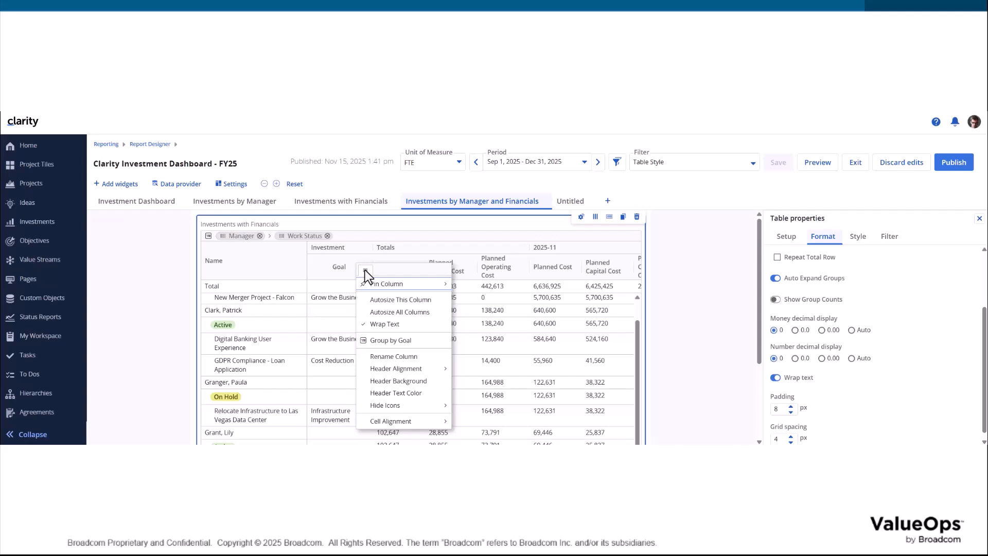
left_click(406, 383)
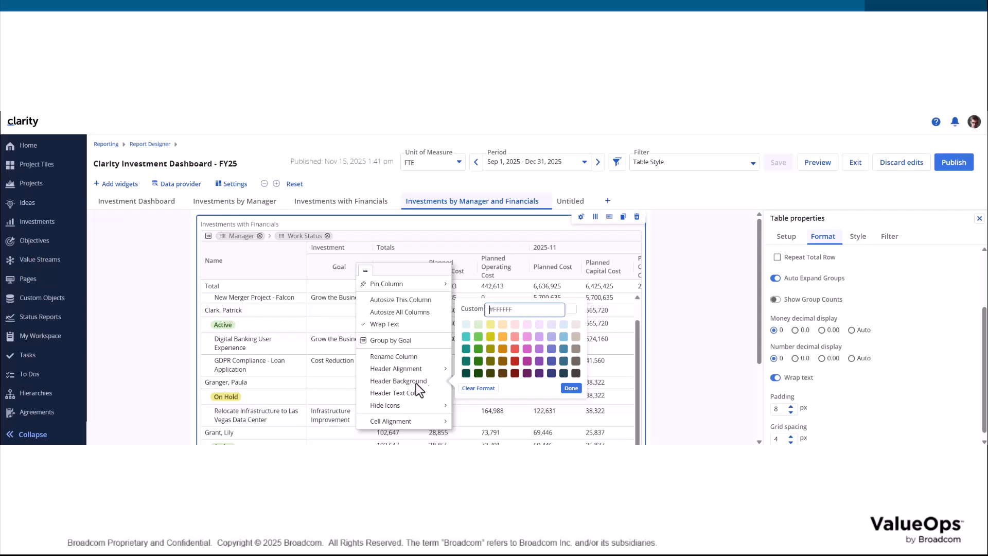
left_click(478, 361)
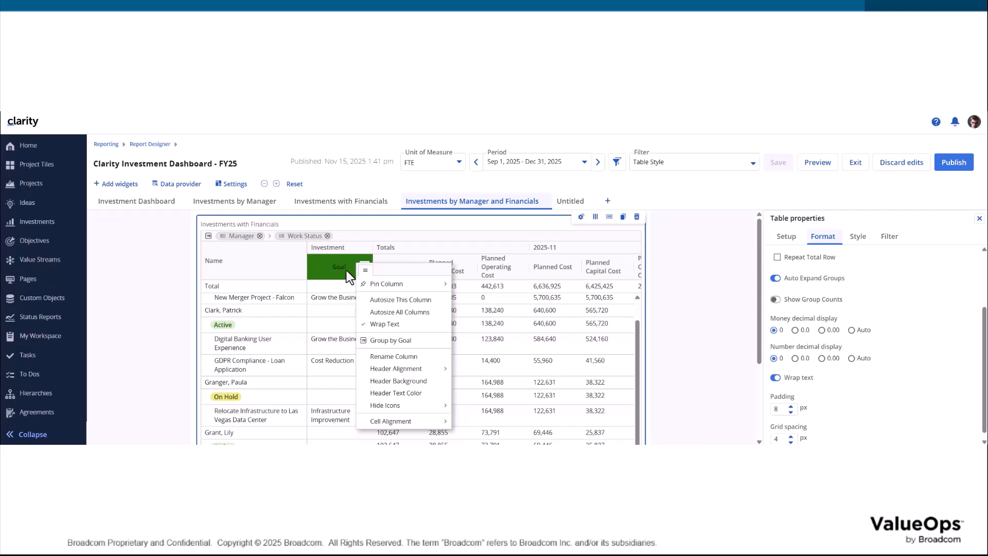
left_click(434, 382)
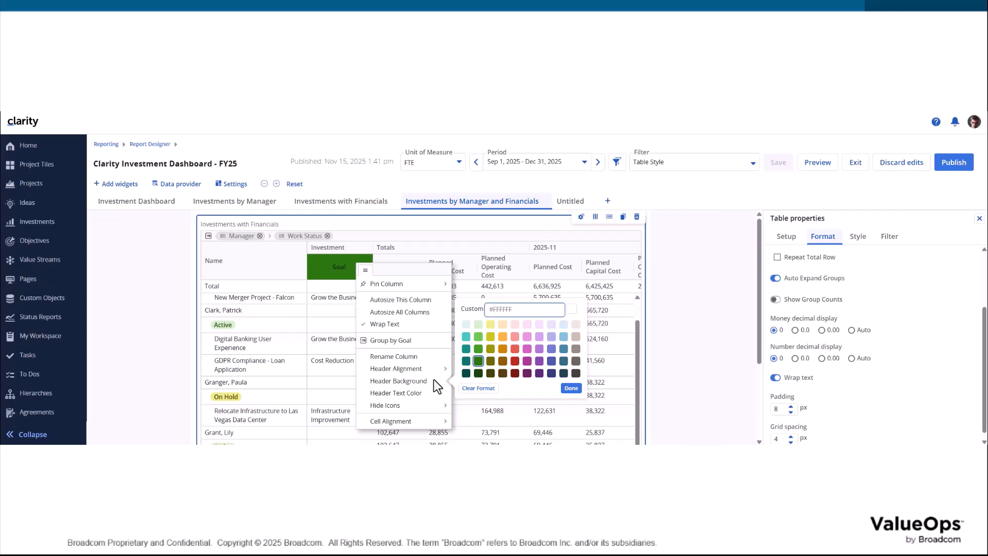
left_click(471, 389)
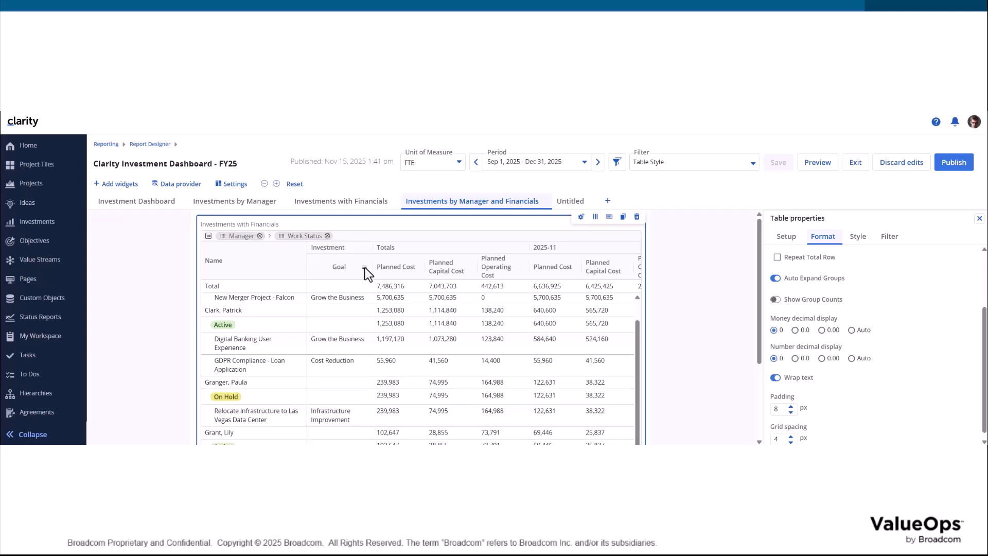
Try a pink header text color on the Goal column and clear the format again
left_click(364, 267)
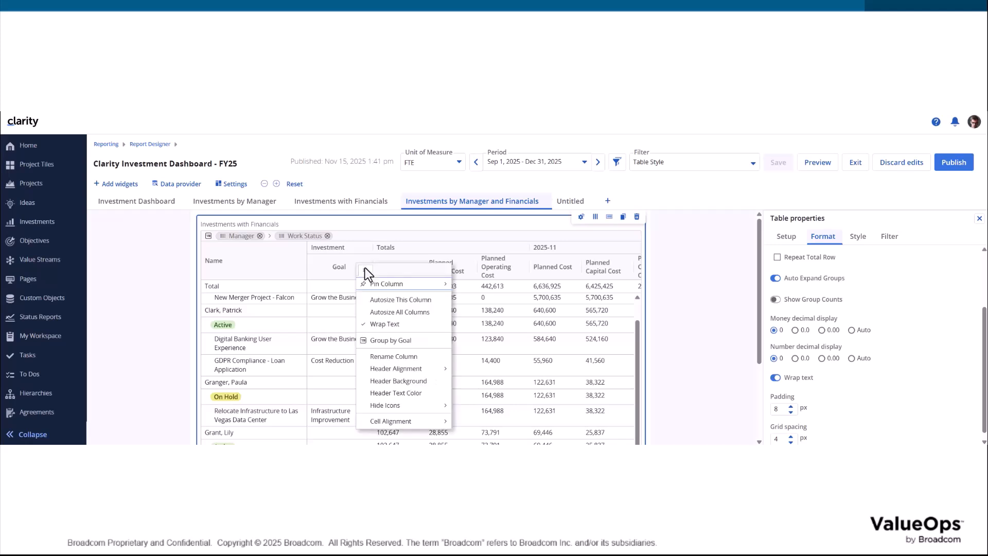
left_click(435, 391)
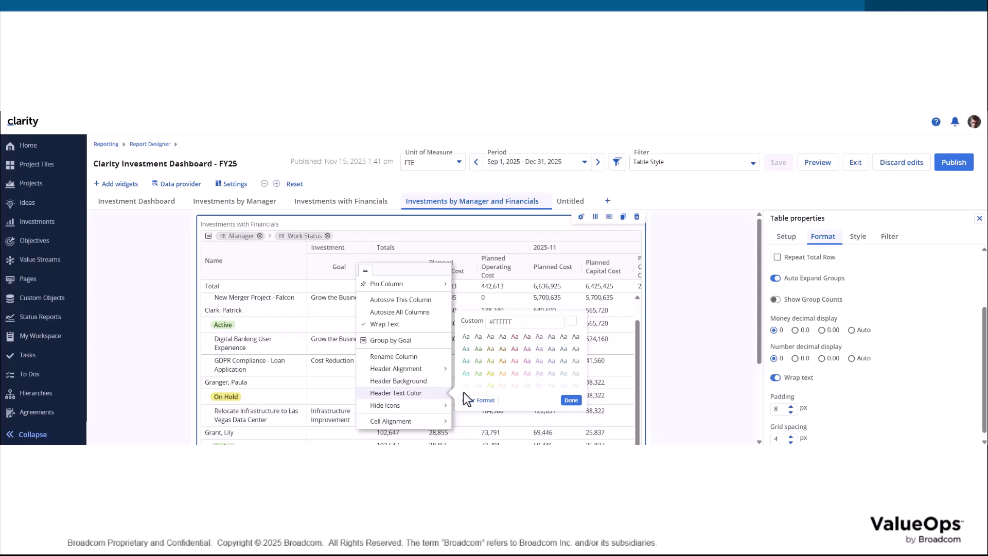
left_click(526, 373)
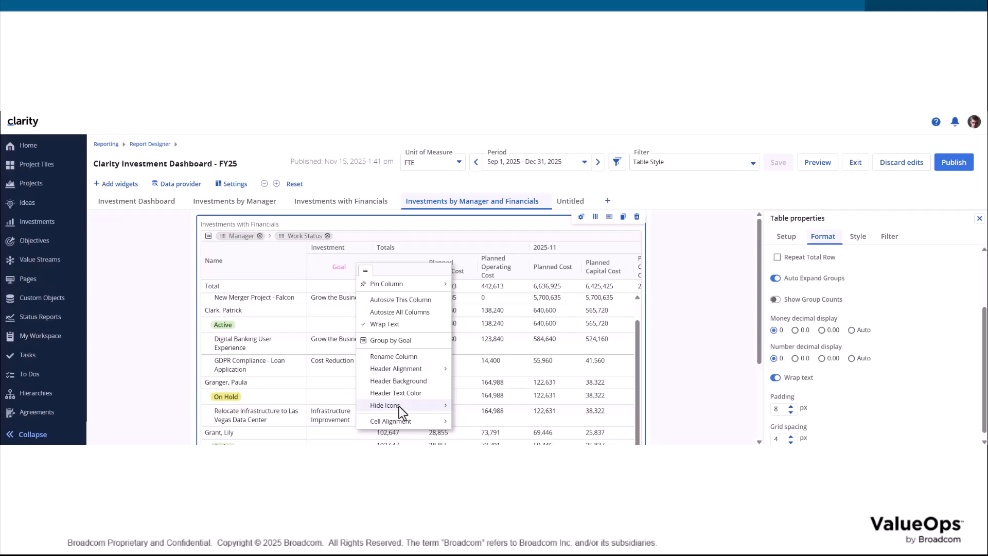
left_click(414, 391)
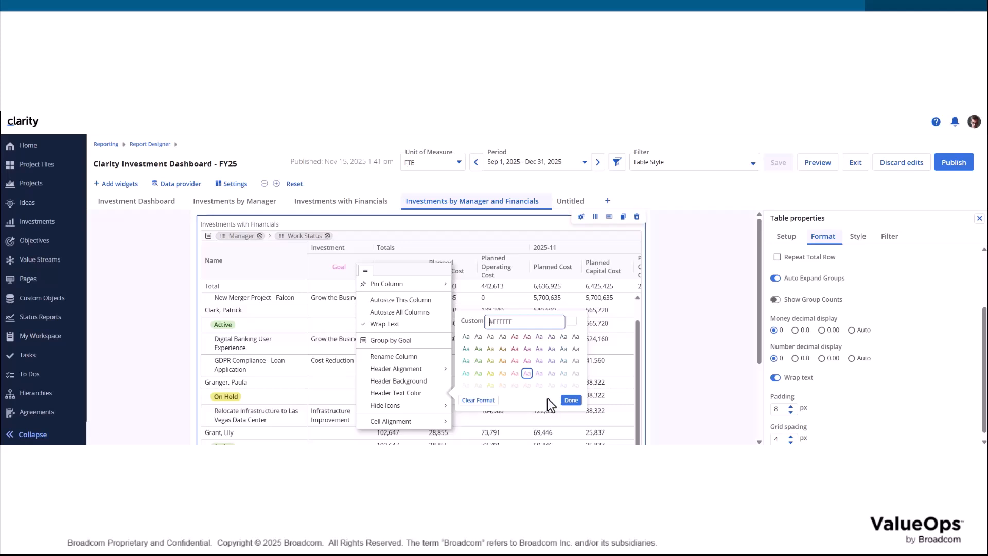
left_click(478, 401)
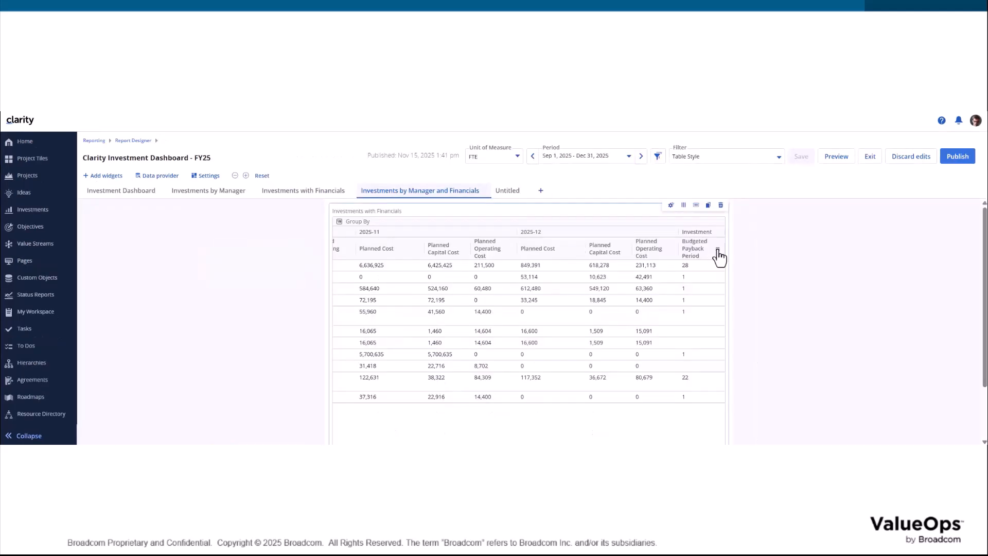
Set the decimal display of the Budgeted Payback Period column to 0.0
left_click(717, 251)
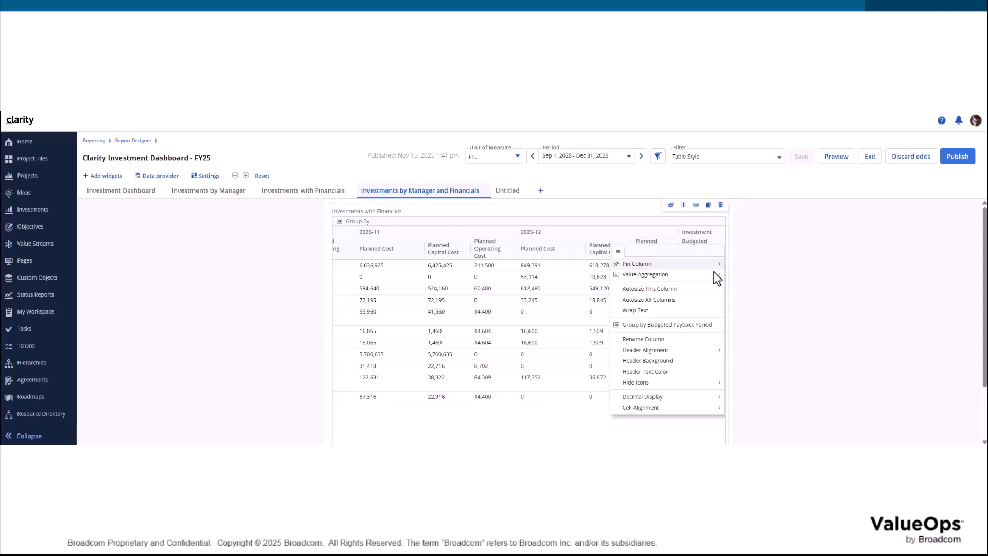
mouse_move(685, 395)
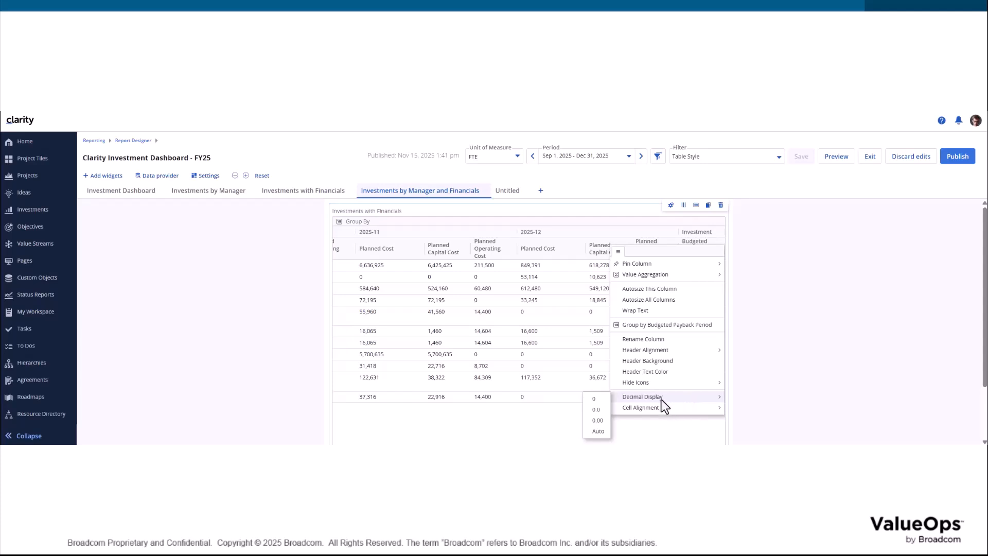
mouse_move(619, 396)
left_click(603, 409)
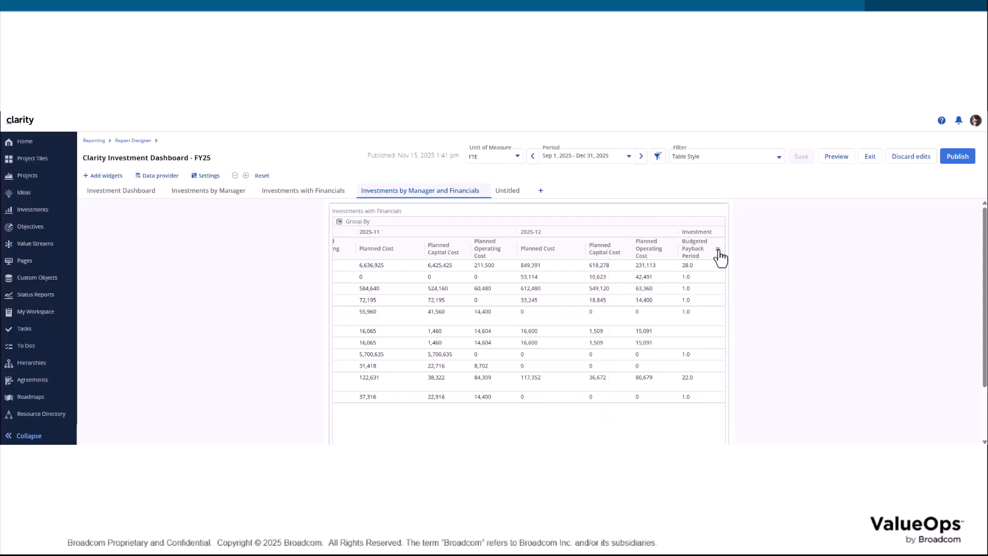
Set the decimal display of the Planned Cost column under Totals to 0.00
left_click(718, 250)
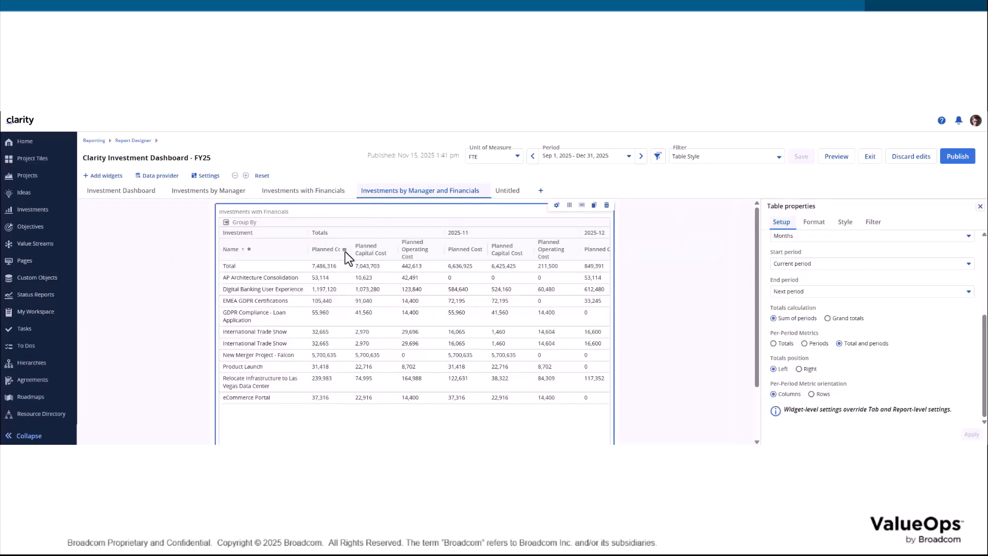
left_click(344, 250)
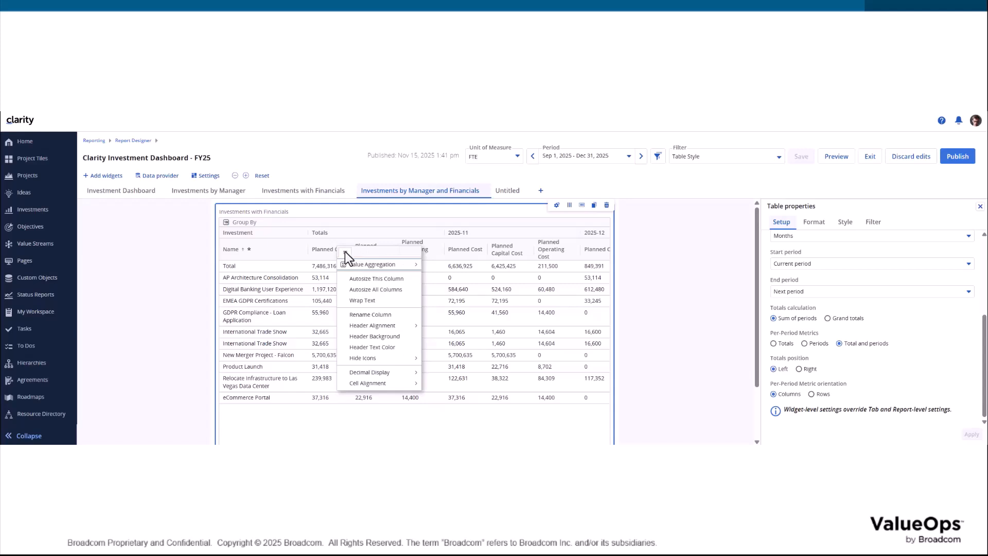
mouse_move(392, 370)
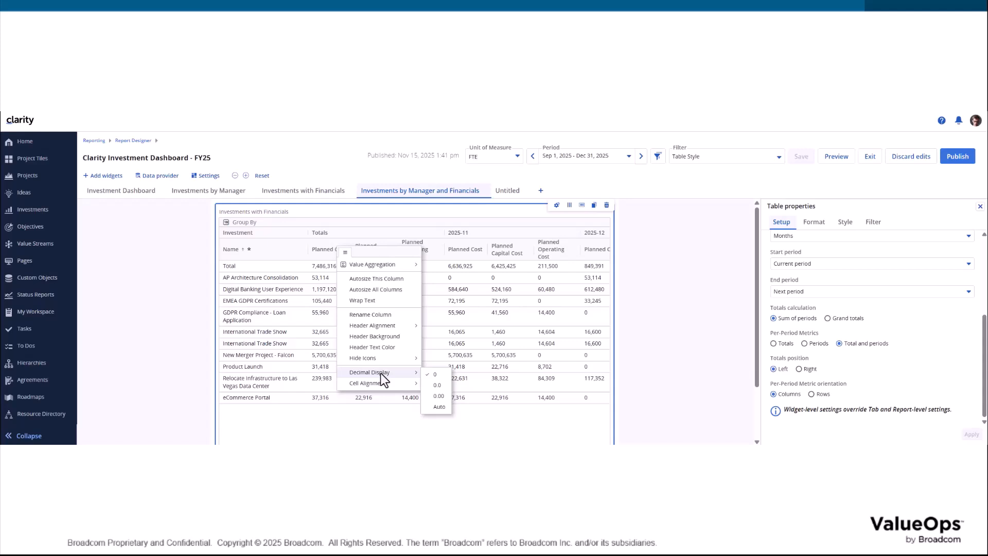
left_click(438, 396)
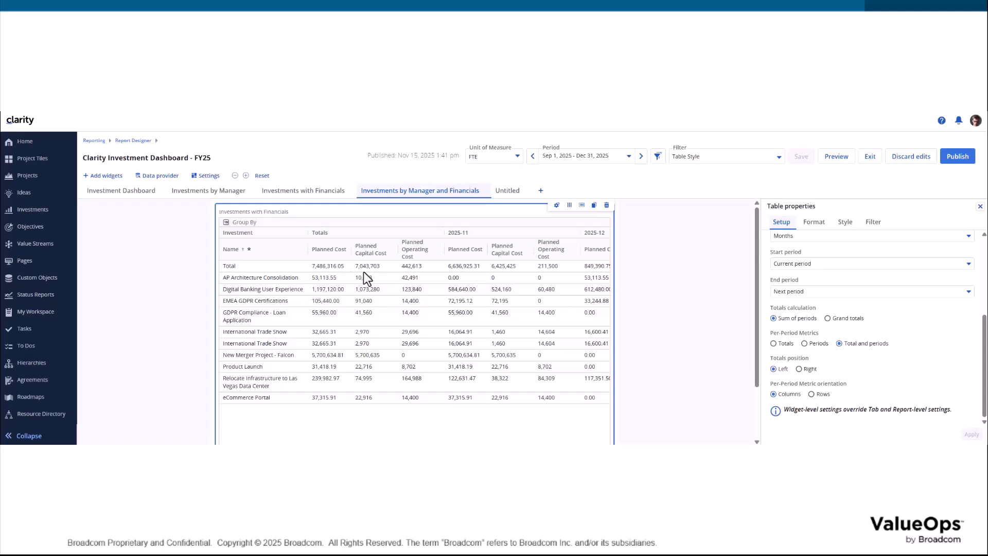
Orient the per-period metrics as rows and set the Planned Cost decimal display to 0.00 from the Totals column
left_click(811, 394)
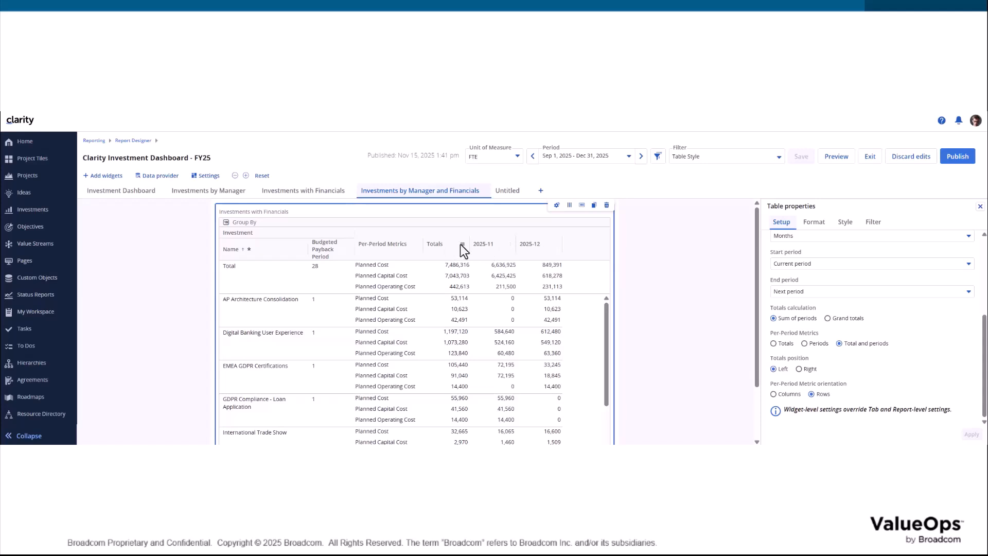
left_click(461, 244)
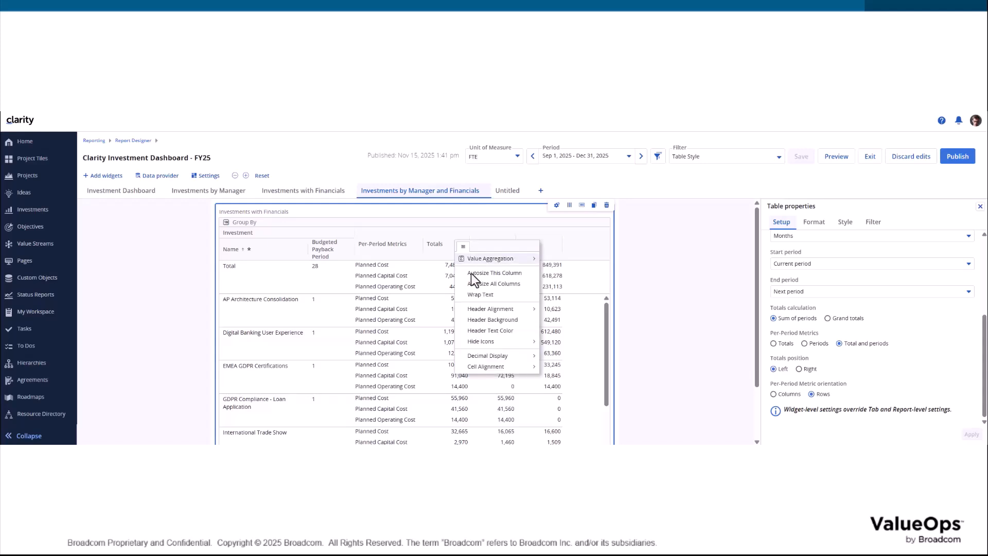
mouse_move(484, 361)
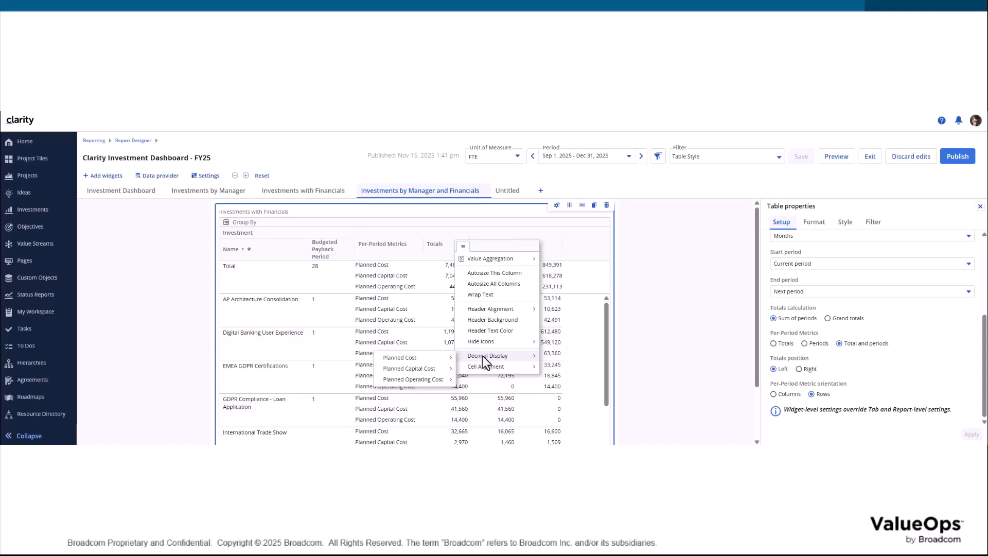
mouse_move(431, 356)
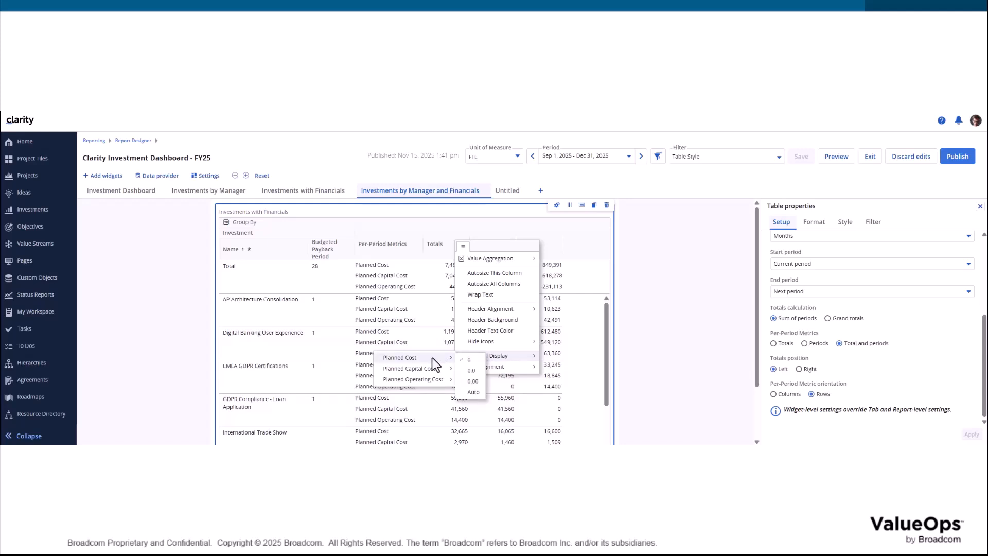
left_click(472, 381)
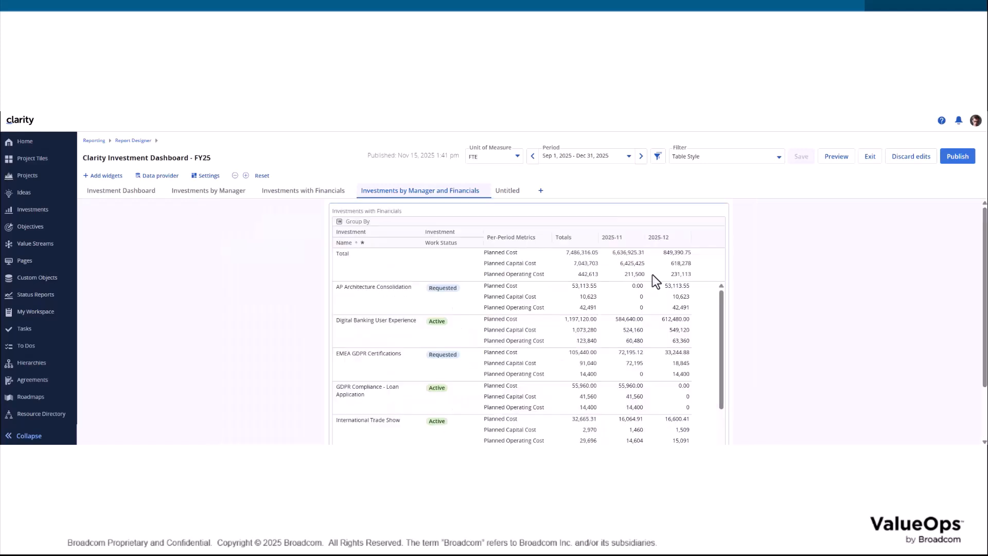
Set the cell alignment of the Per-Period Metrics column to Center
left_click(545, 237)
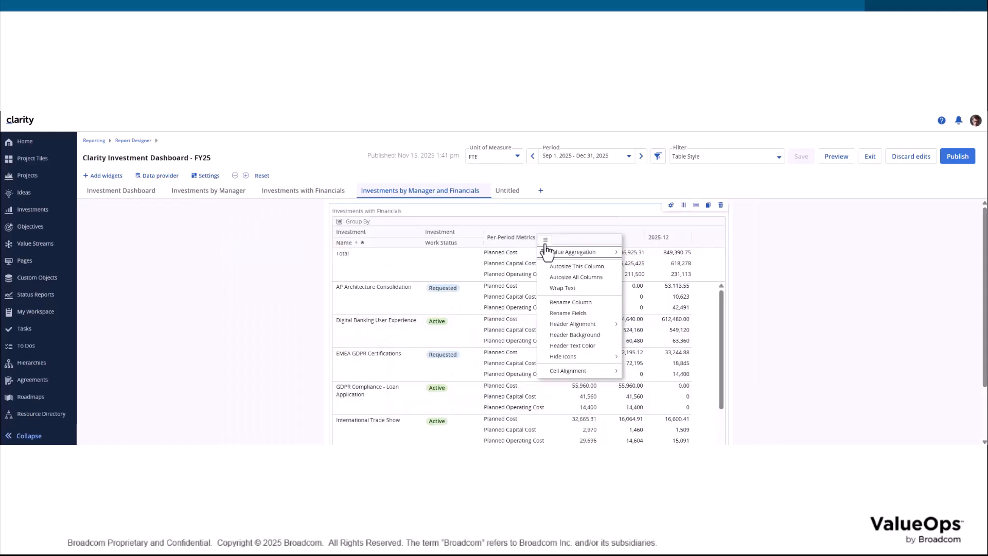
mouse_move(549, 371)
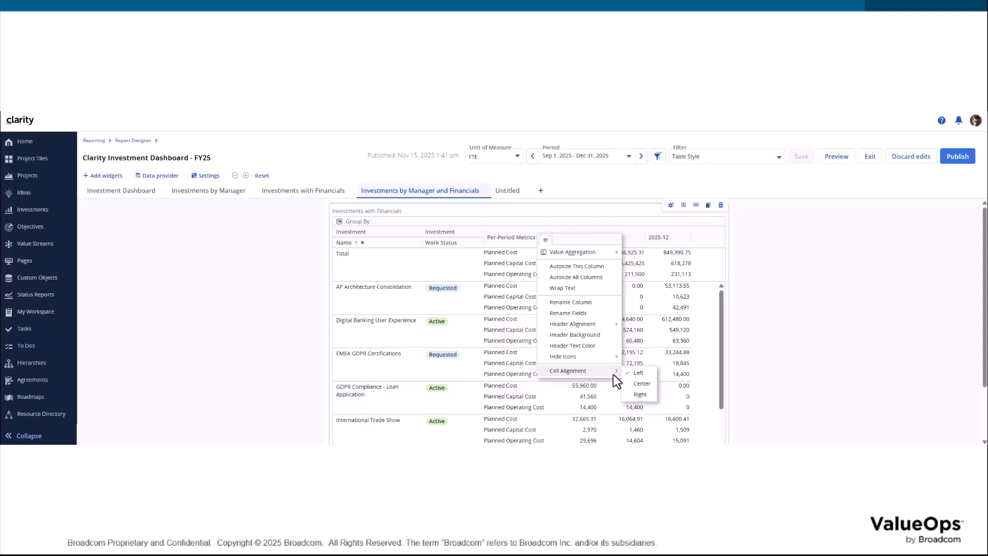
left_click(642, 384)
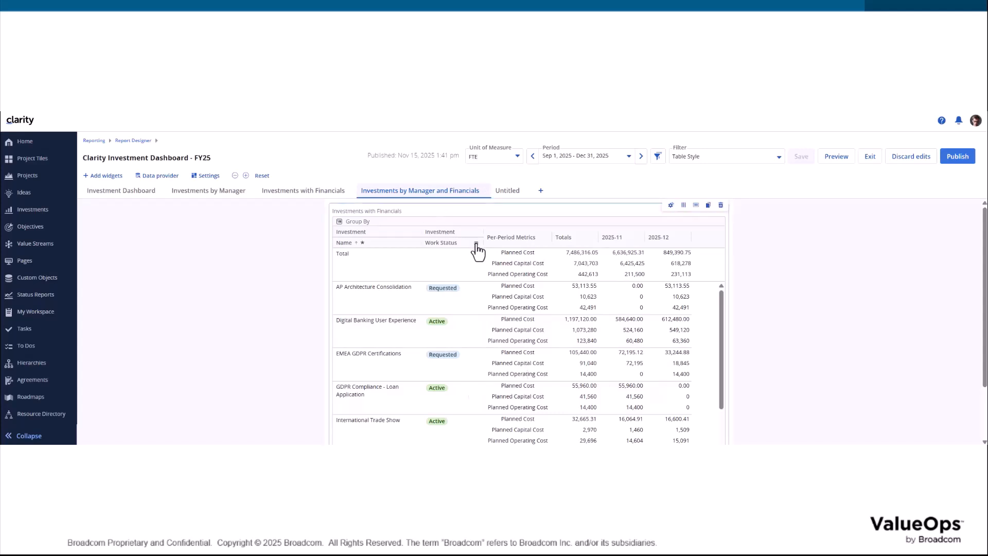
Set the display type of the Work Status column to Range Description and Value
left_click(476, 245)
mouse_move(529, 392)
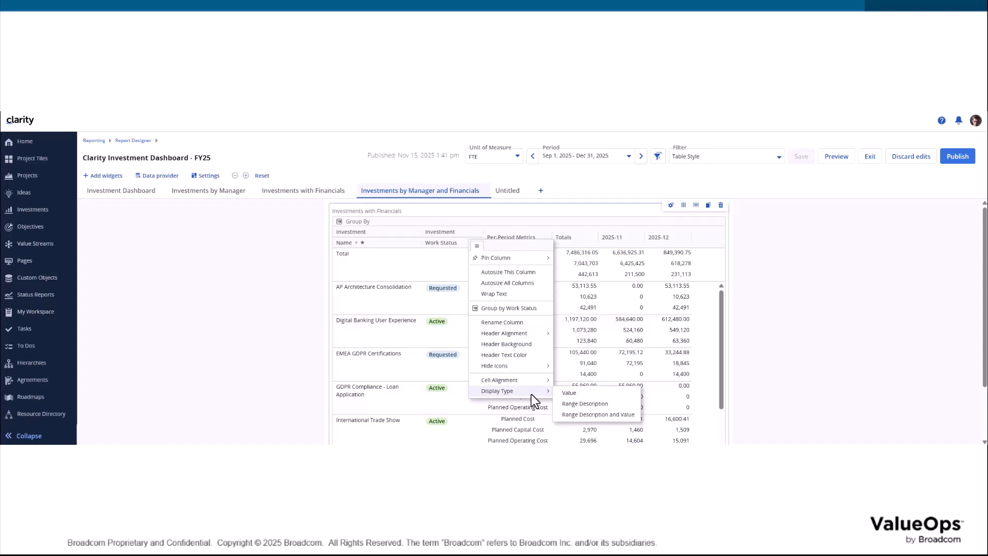
left_click(579, 414)
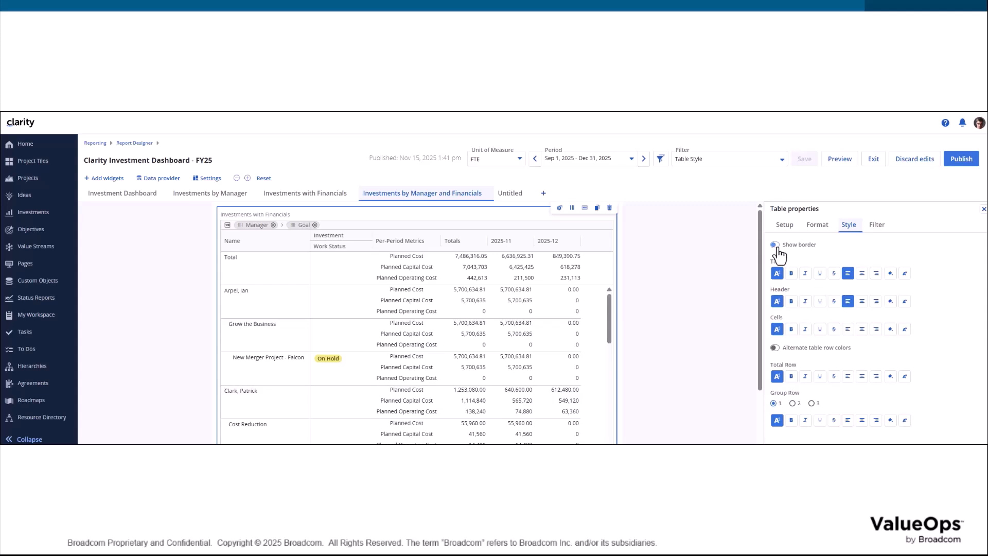
Show the table border and format the table title as size 18, bold and centered
left_click(777, 246)
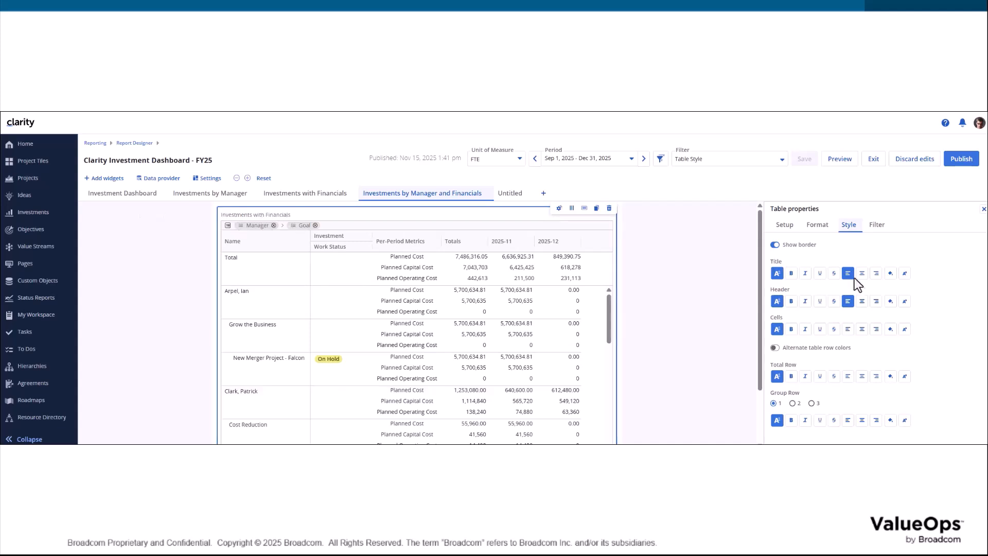
left_click(777, 274)
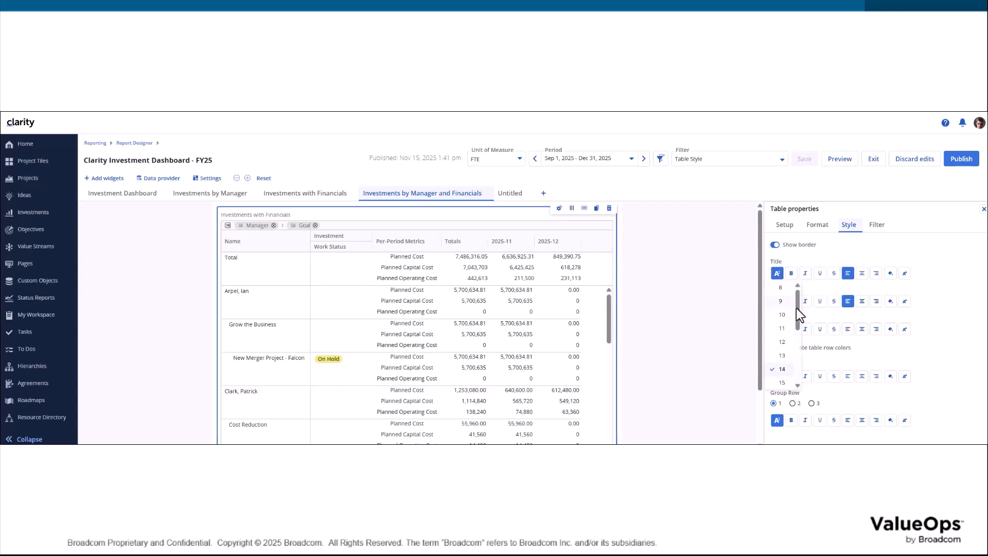
left_click_drag(795, 309, 798, 329)
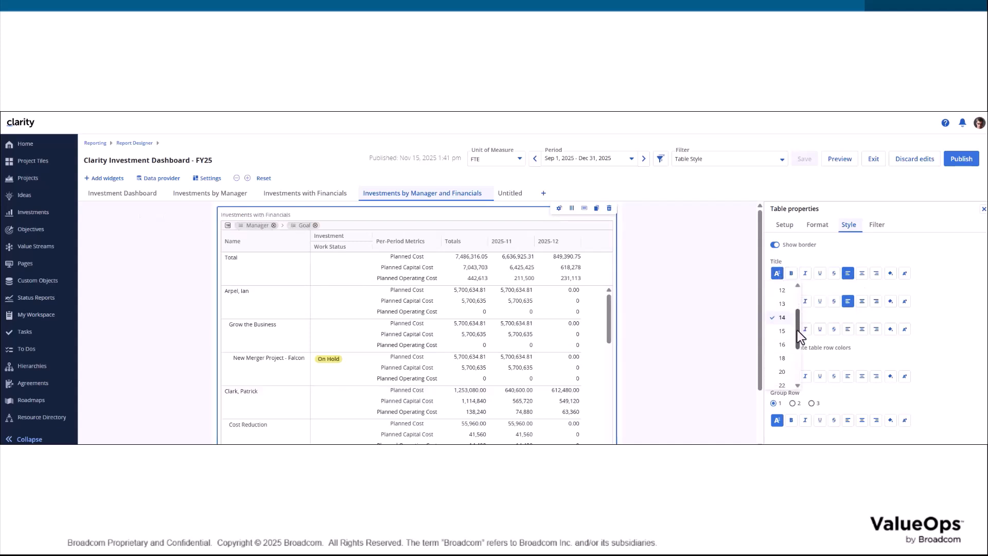
left_click(782, 357)
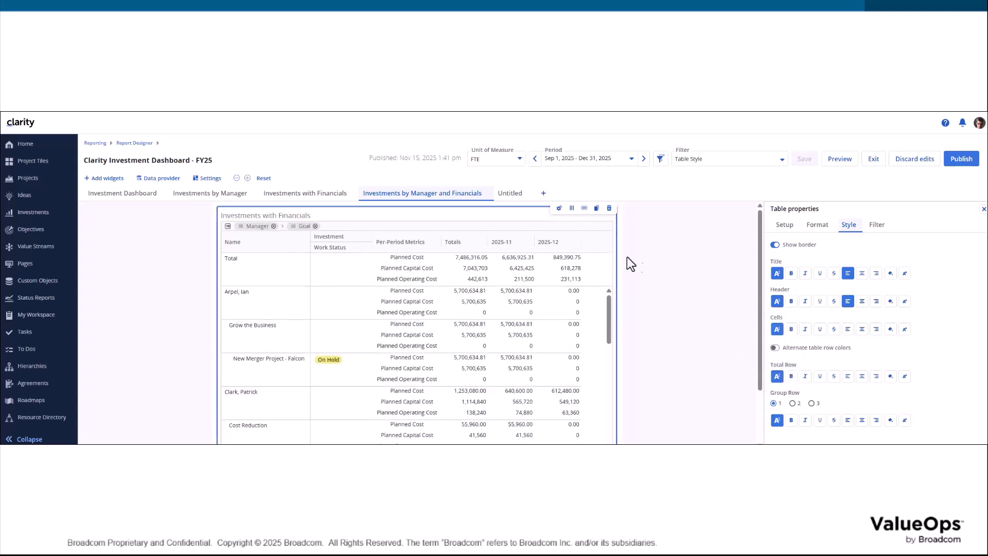
left_click(791, 274)
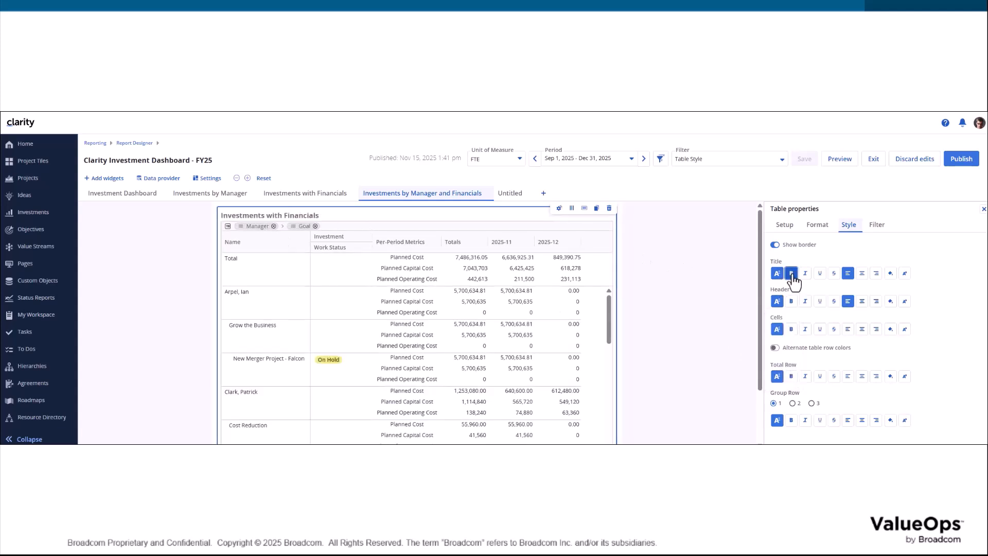
left_click(862, 274)
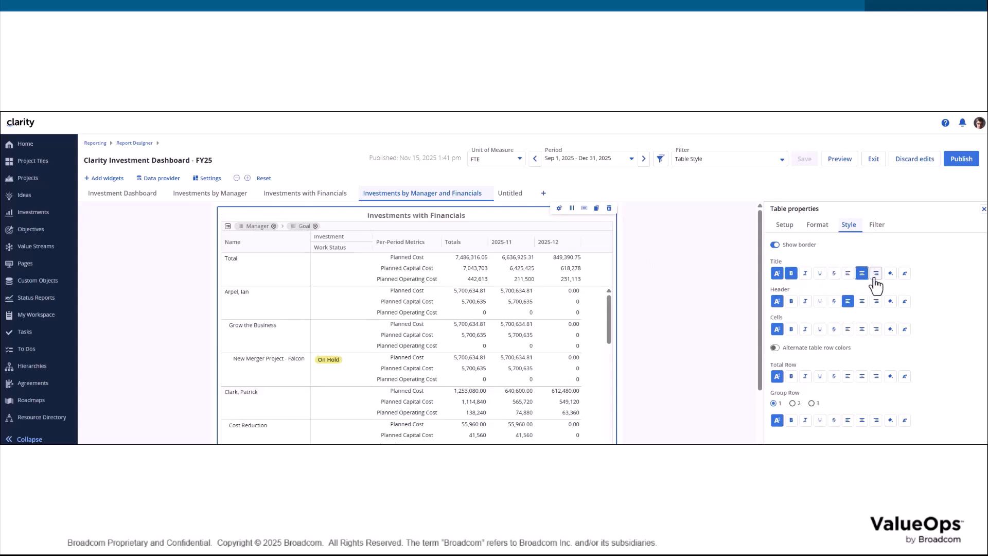
Try an orange background on the table title and clear the format again
left_click(890, 279)
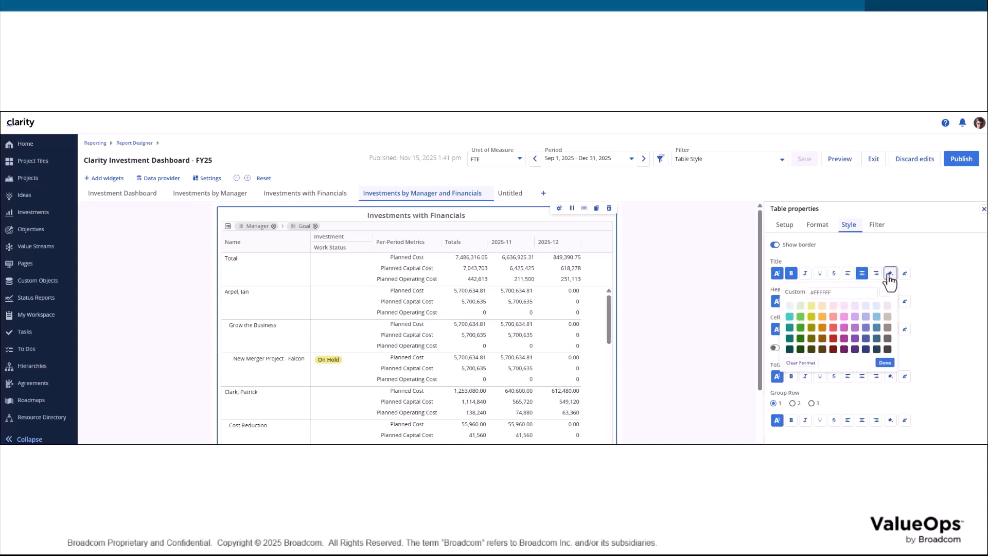
left_click(822, 317)
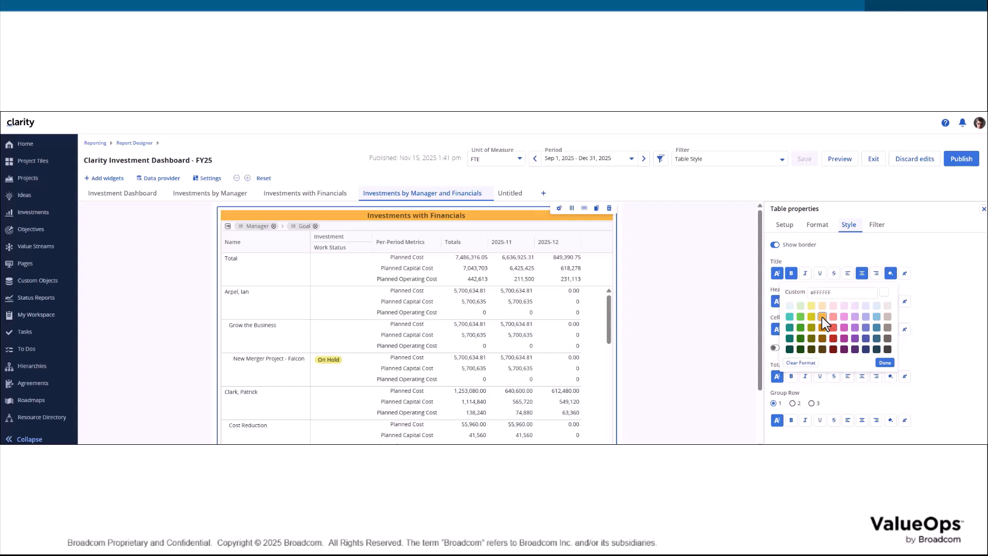
left_click(808, 364)
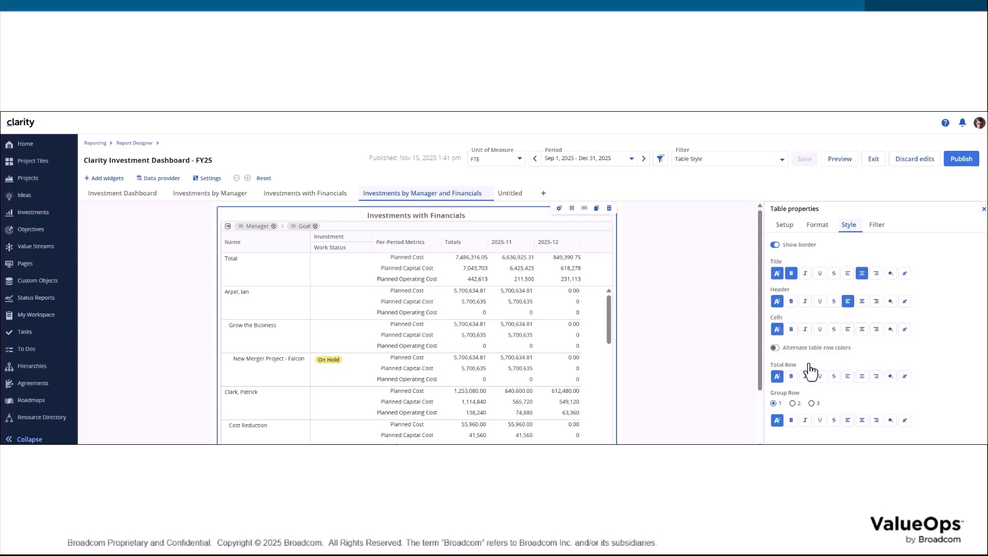
Apply an orange background color to the table title
left_click(893, 276)
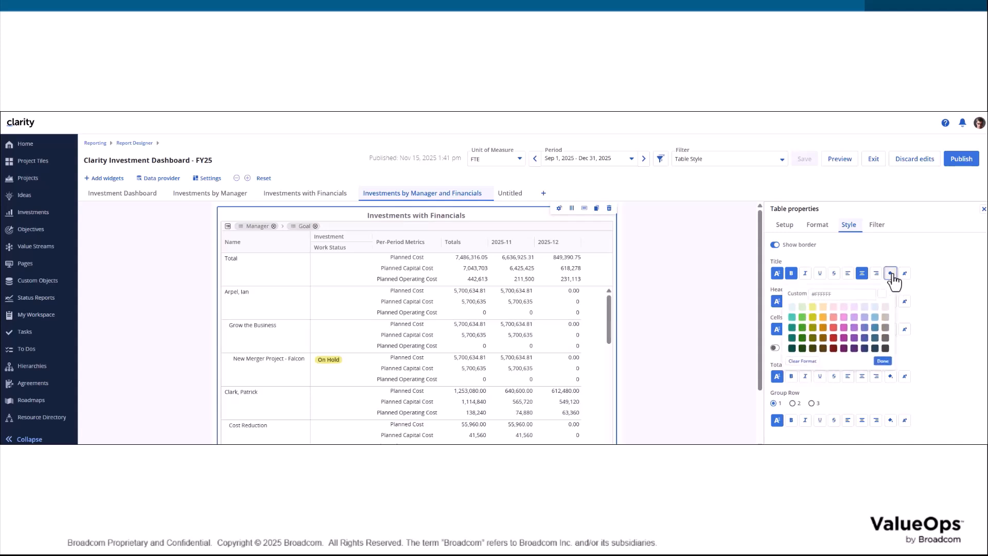
left_click(824, 318)
left_click(886, 363)
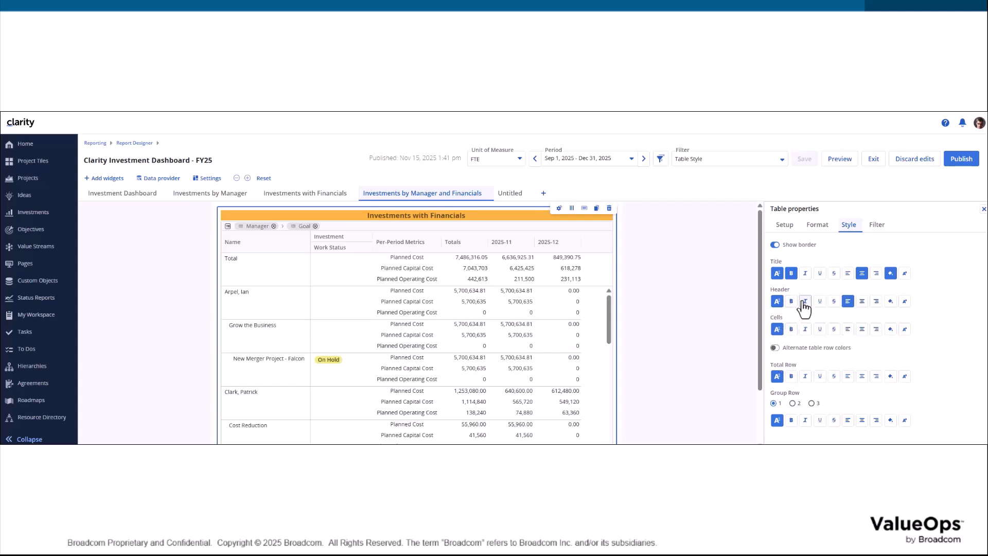
Set the table's header text to italic
left_click(778, 303)
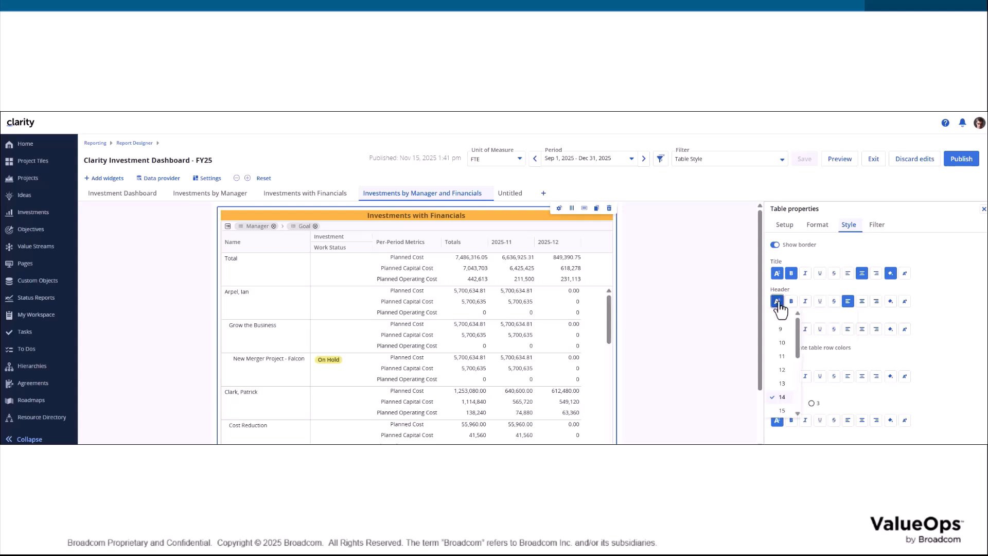
left_click_drag(799, 350, 798, 358)
left_click(788, 401)
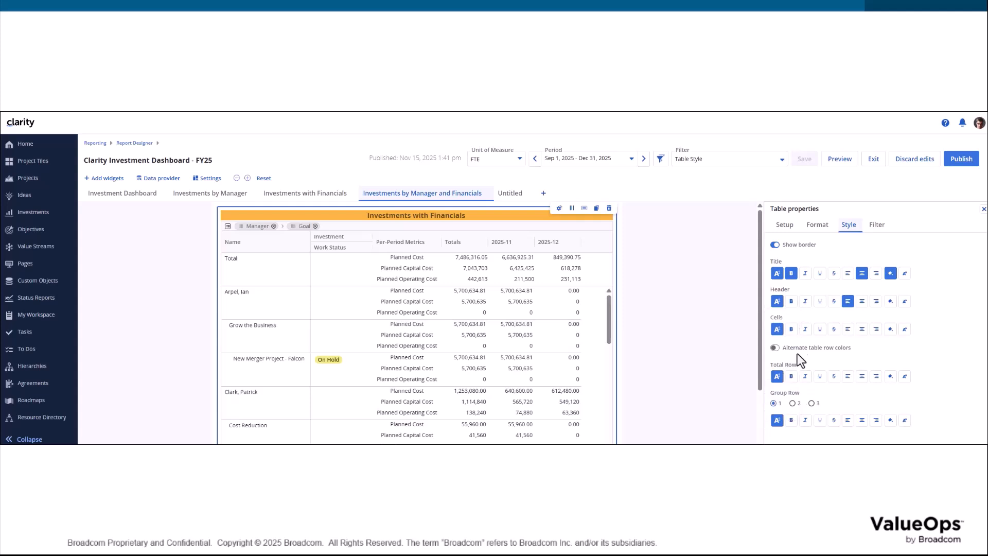
left_click(806, 304)
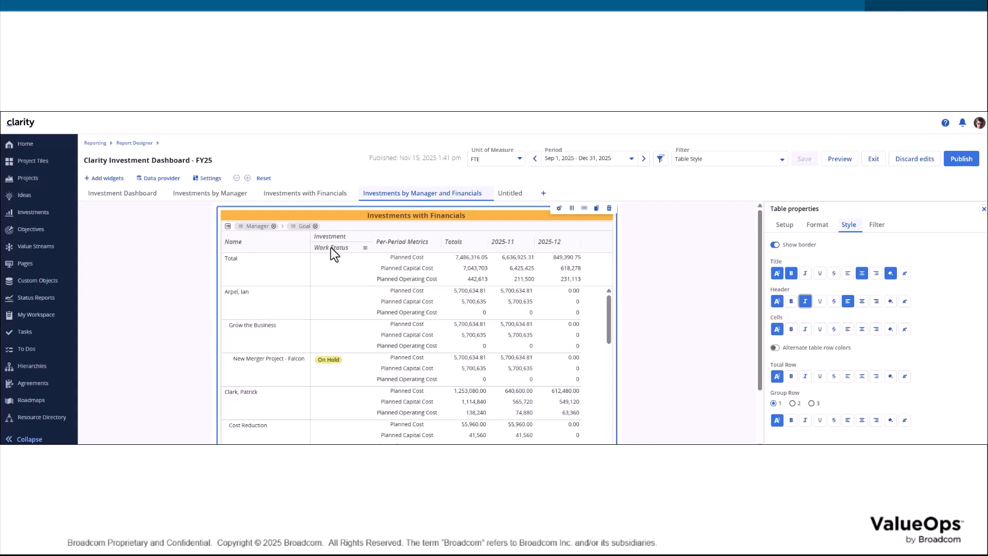
Apply a light blue background color to the table header
left_click(891, 302)
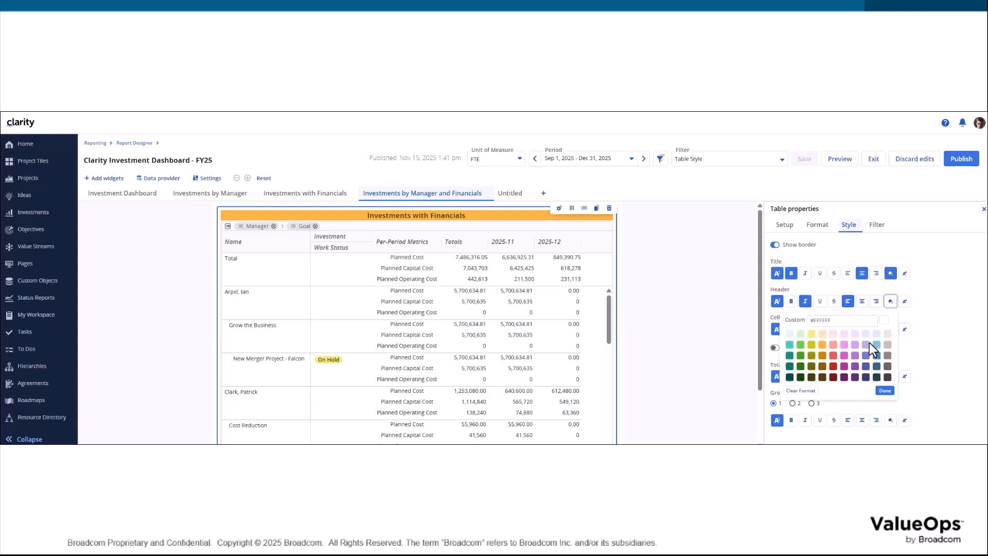
left_click(874, 344)
left_click(884, 390)
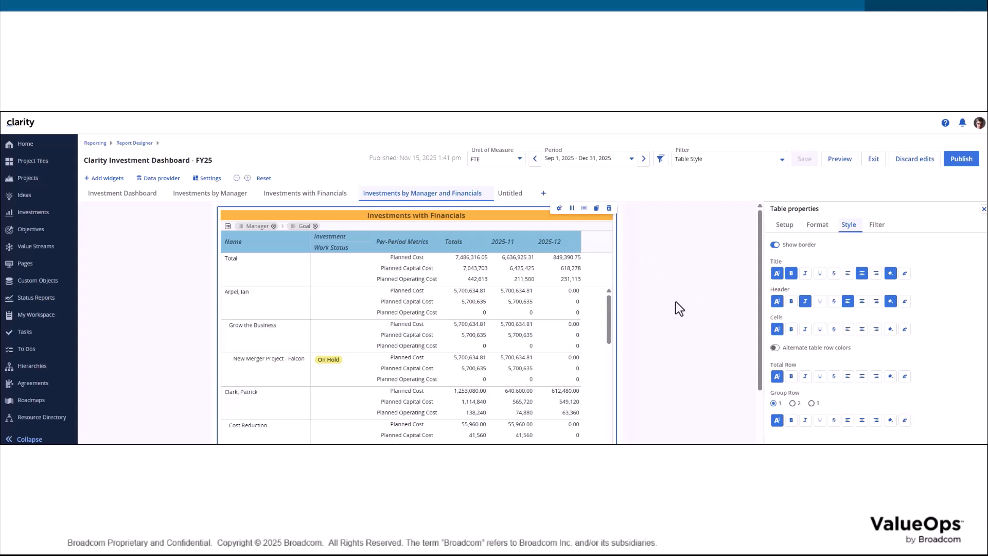
Left-align the table's cells and set their text color to pink
left_click(776, 329)
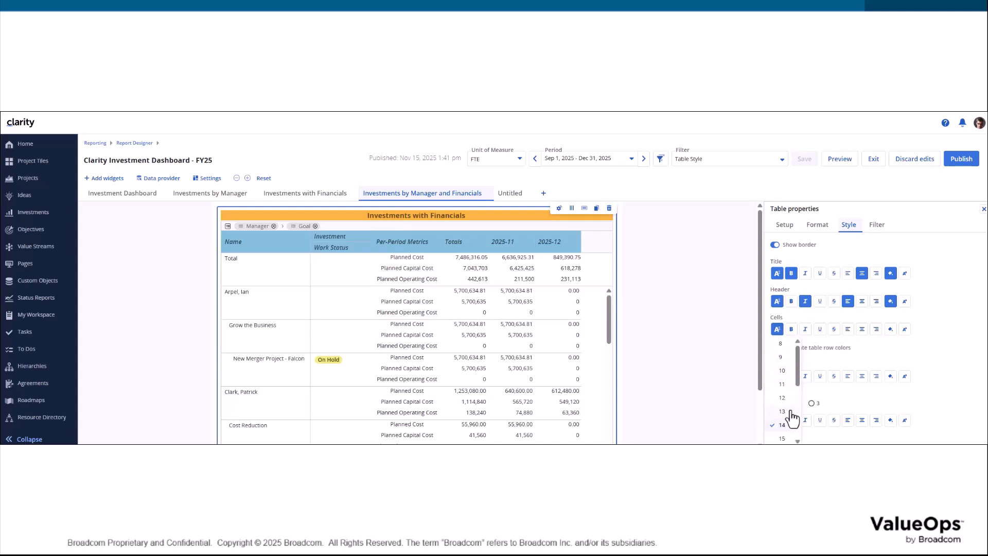
left_click(914, 346)
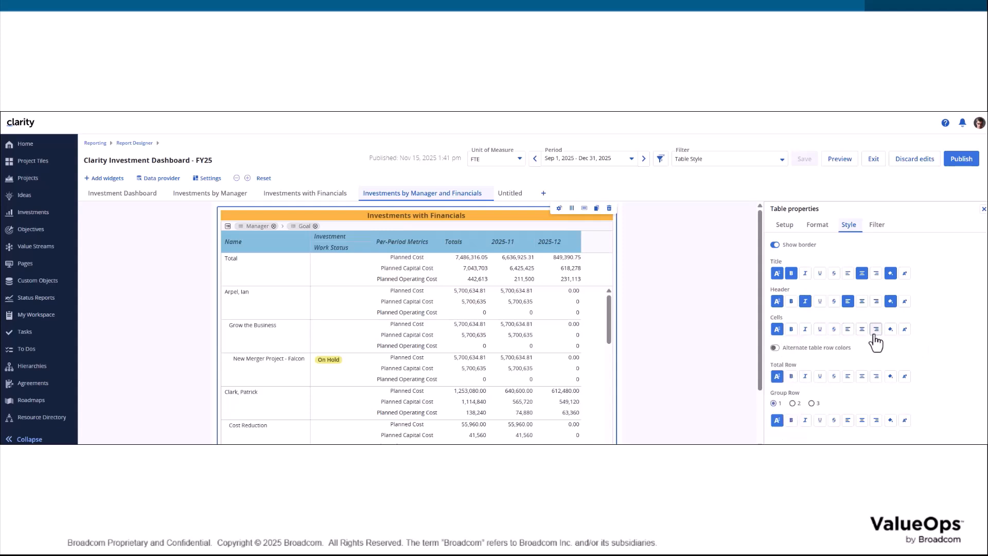
left_click(847, 329)
left_click(905, 330)
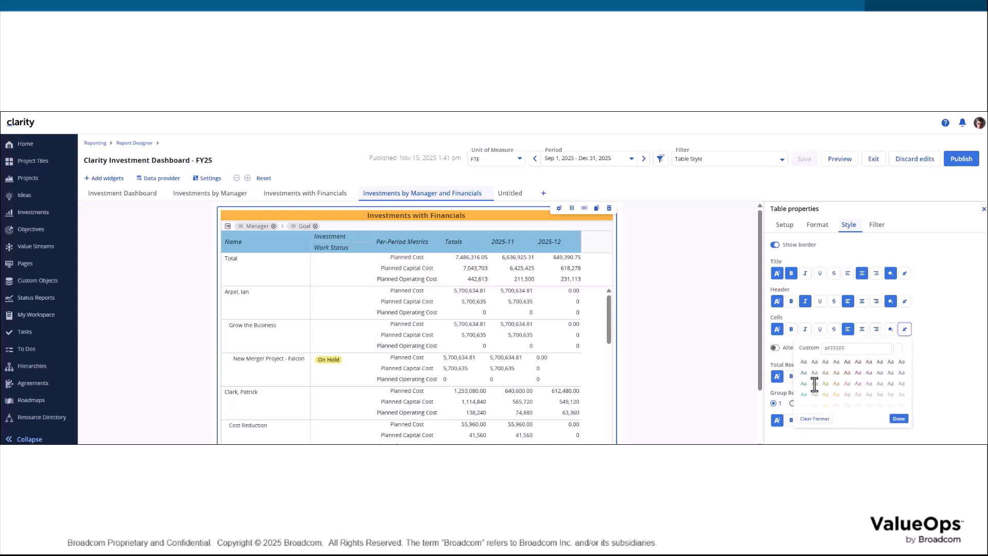
left_click(858, 382)
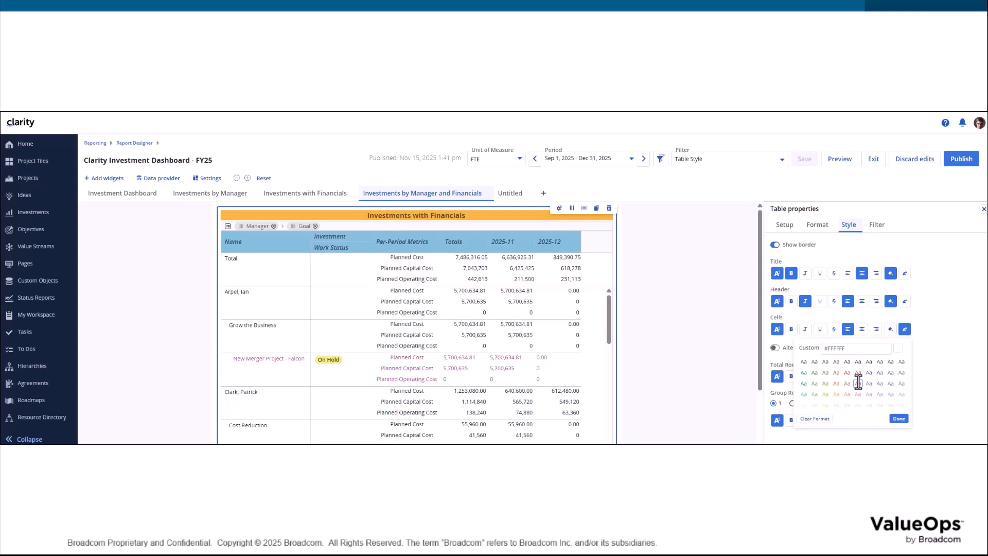
left_click(898, 419)
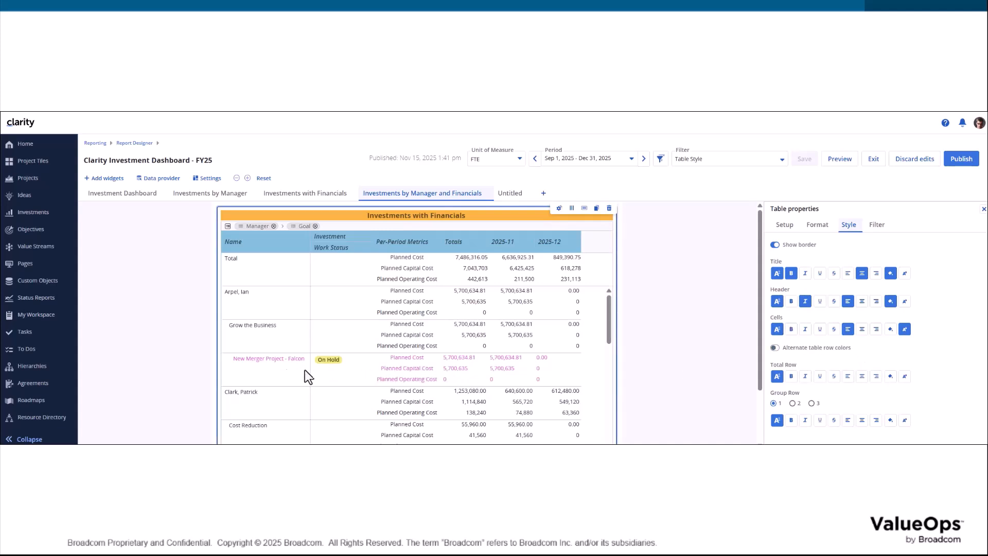
Set the text of the table's cells to bold
left_click(791, 330)
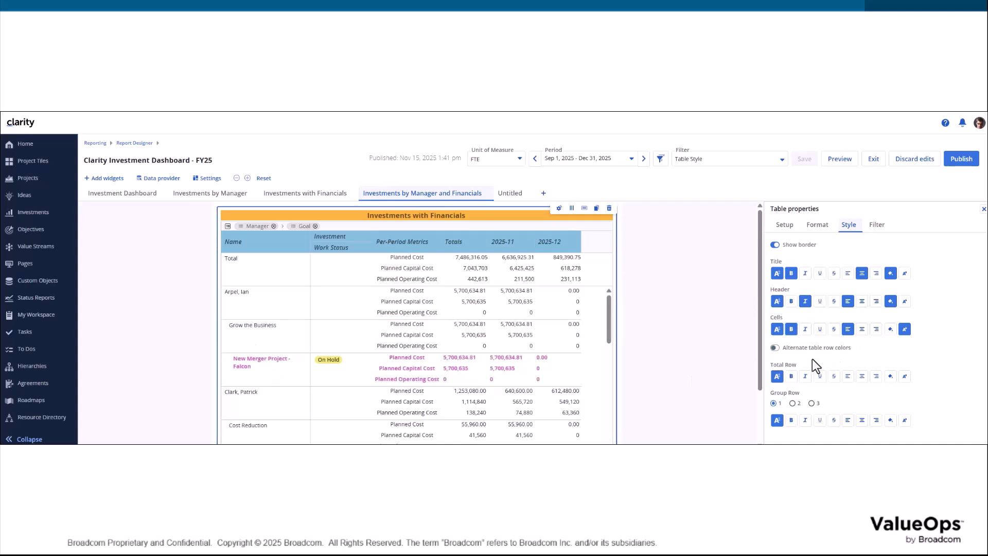
Try alternating the table's row colors with a dark brown row color
left_click(775, 348)
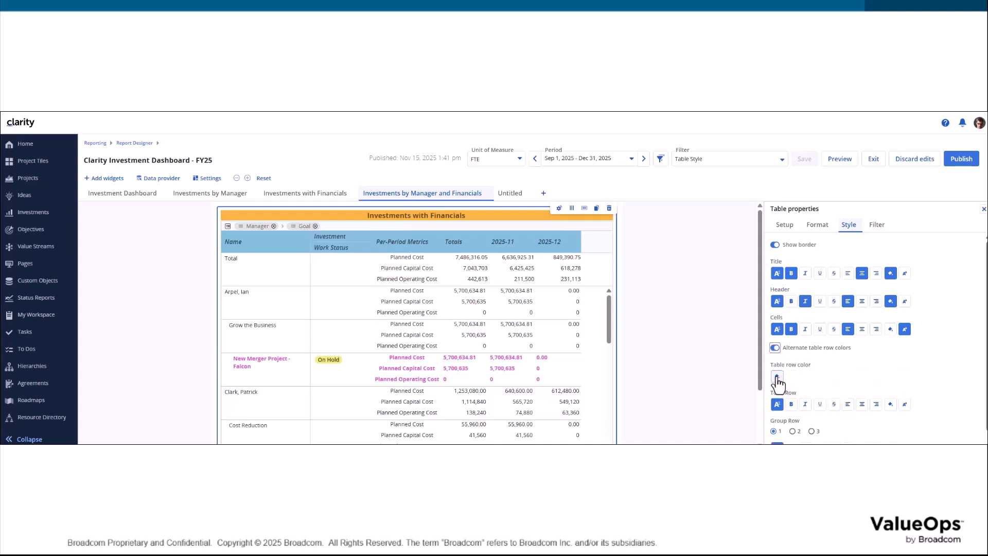
left_click(777, 376)
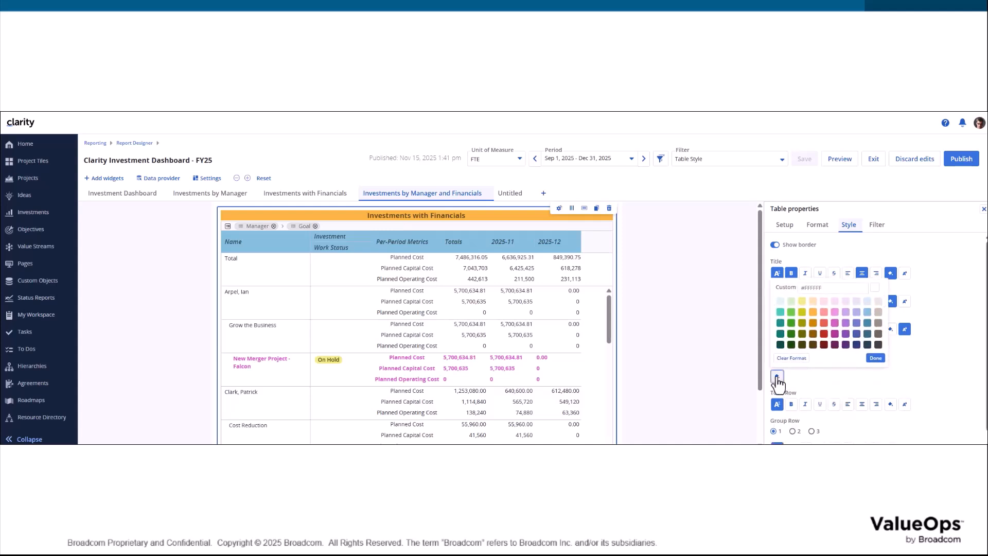
left_click(812, 345)
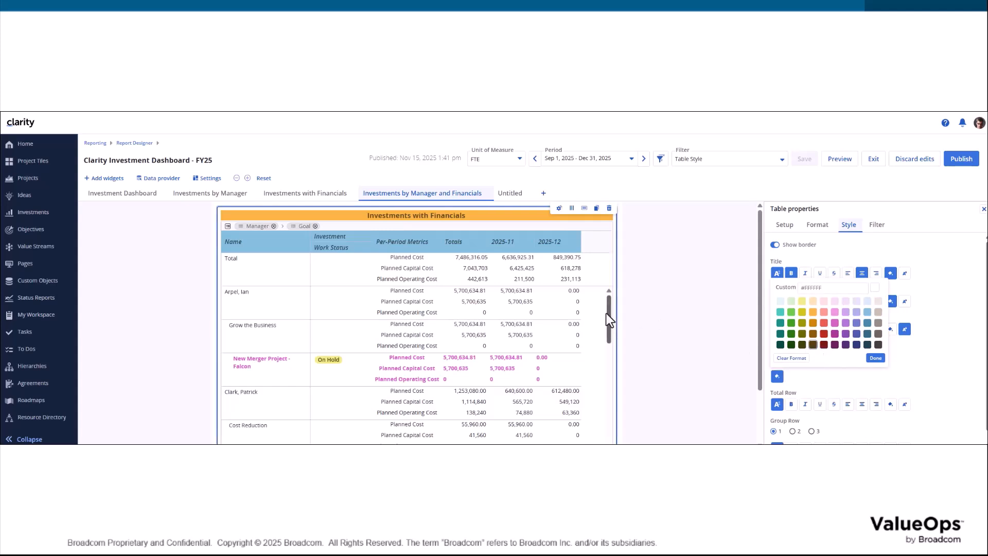
mouse_move(607, 303)
left_mouse_down()
mouse_move(607, 391)
mouse_move(606, 298)
left_mouse_up()
left_click(783, 358)
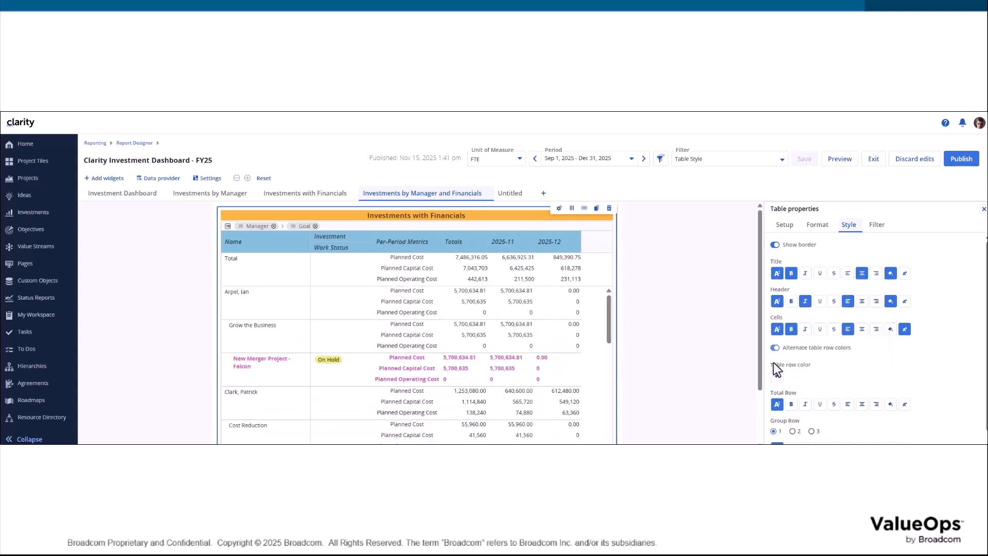
left_click(774, 348)
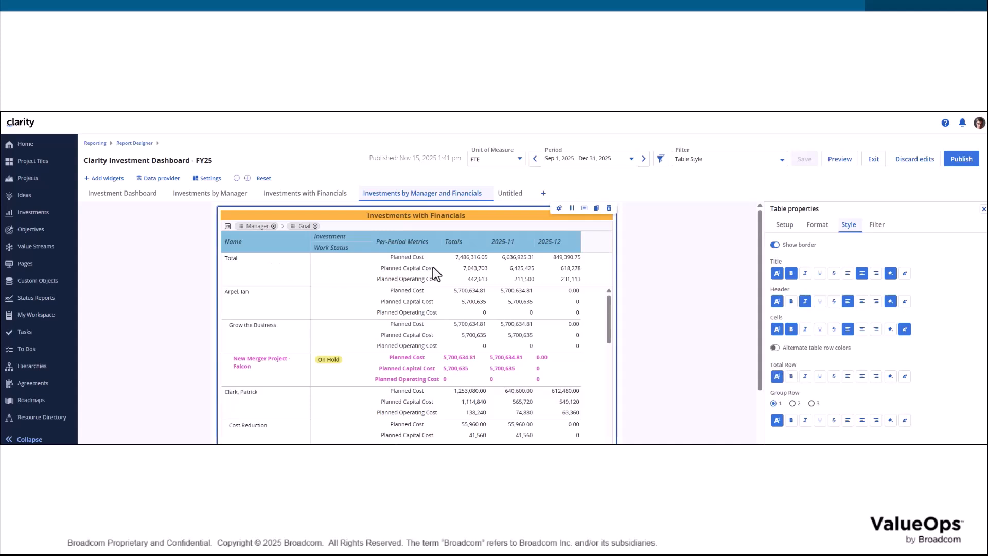
Set the text of the table's total row to bold
left_click(792, 378)
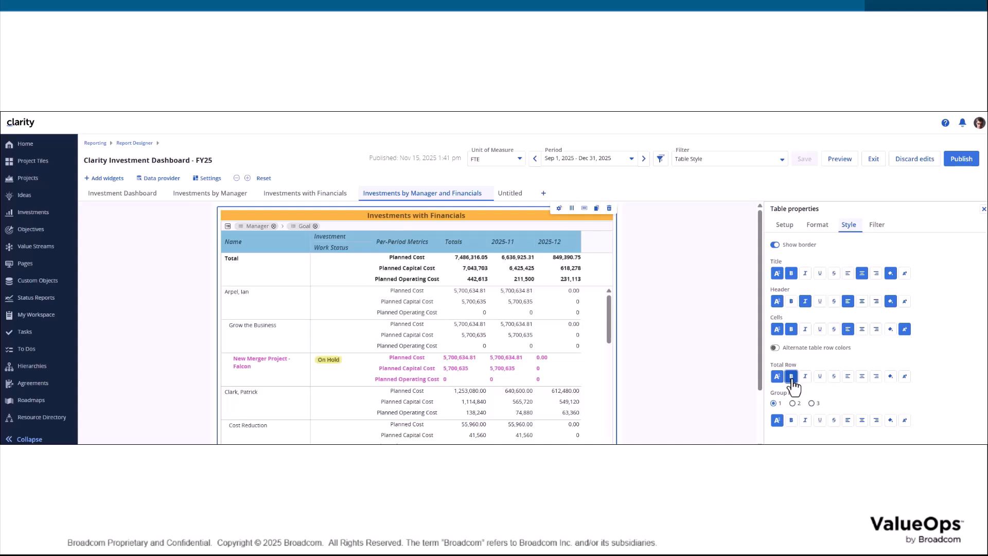
Try strikethrough text and a violet-blue background color on the table's total row
left_click(834, 376)
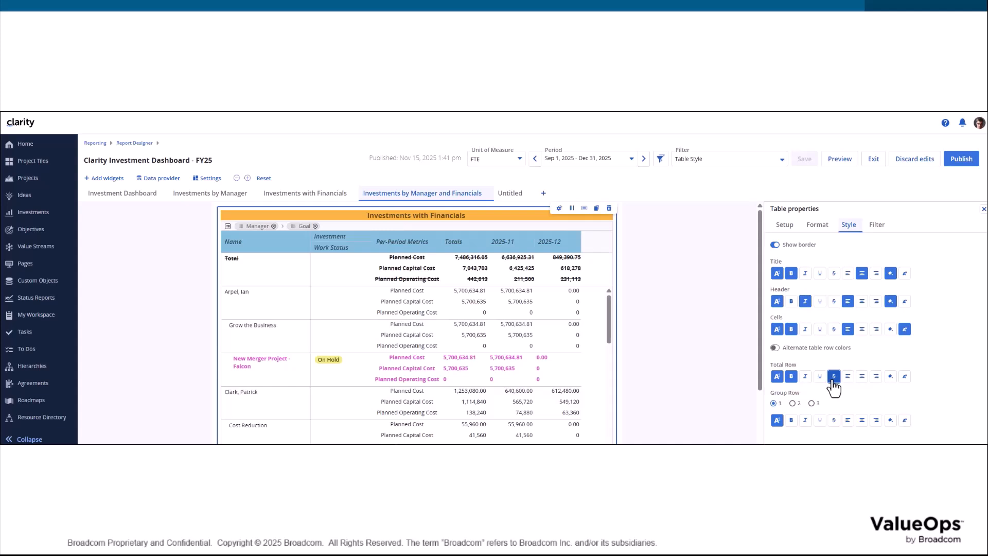
left_click(890, 376)
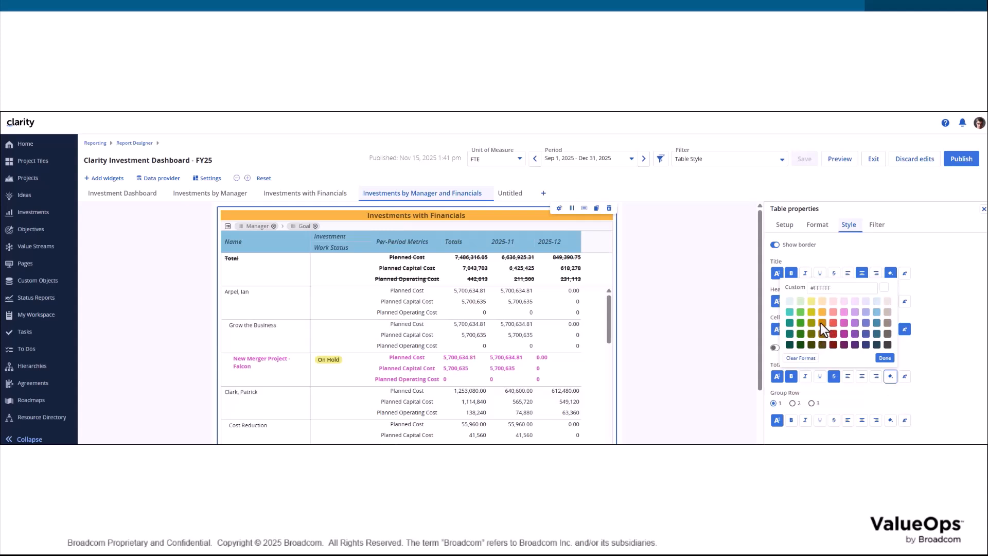
left_click(865, 322)
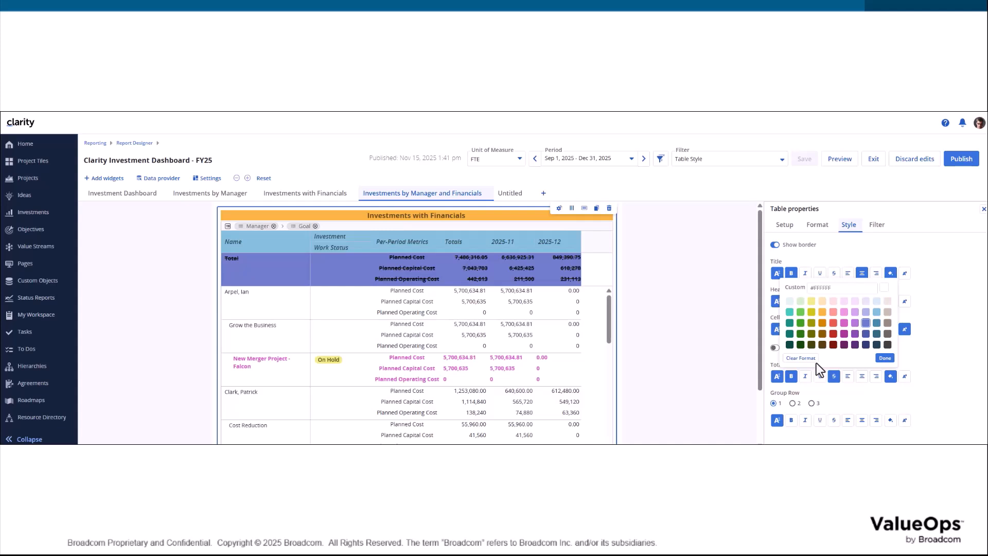
left_click(802, 359)
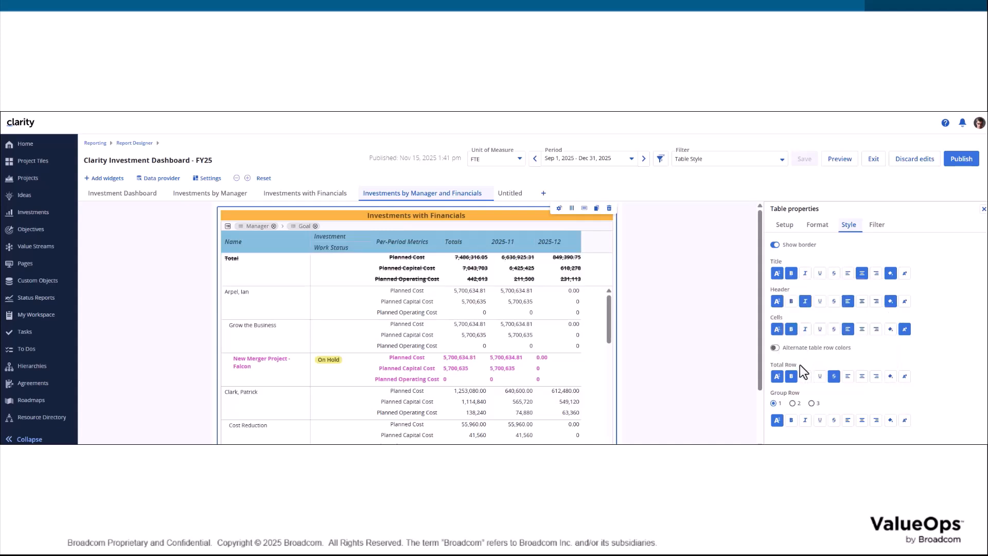
left_click(834, 376)
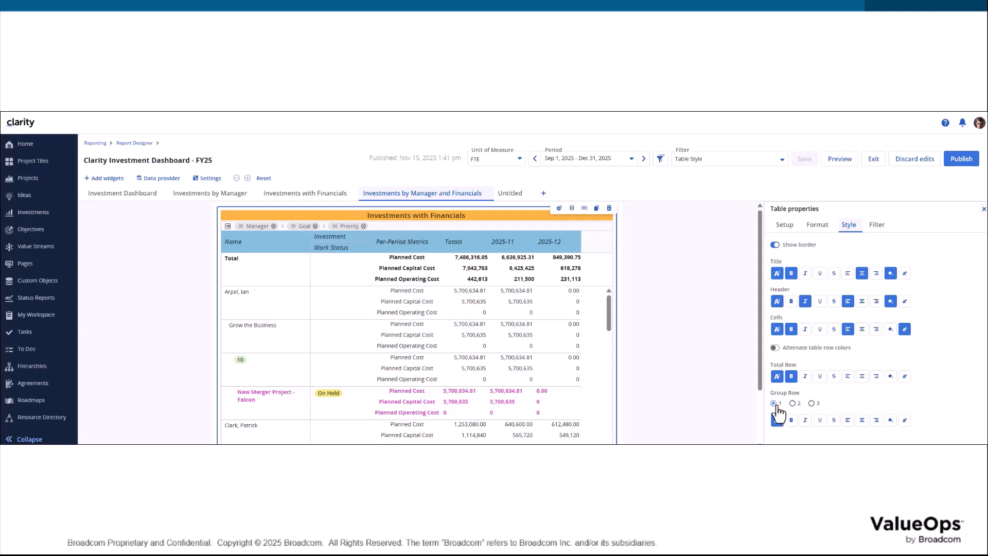
Apply a red background color to the level 1 group rows and a green background color to the level 2 group rows
left_click(890, 420)
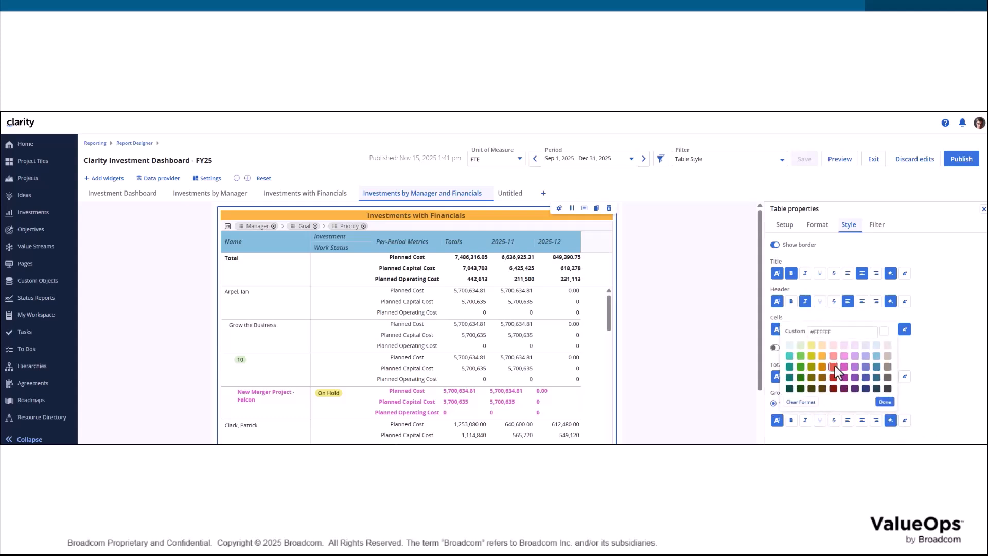
left_click(884, 401)
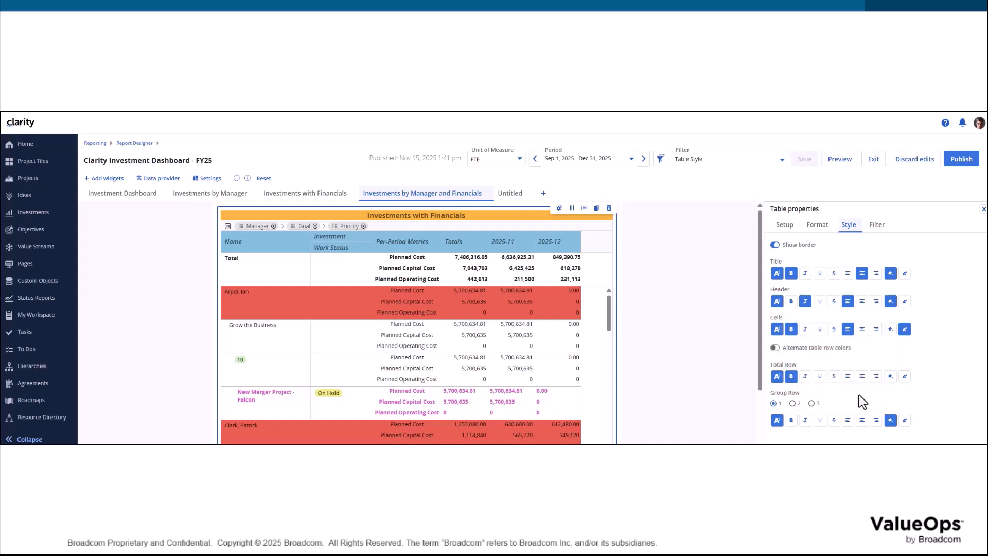
left_click(793, 403)
left_click(890, 419)
left_click(800, 367)
left_click(884, 401)
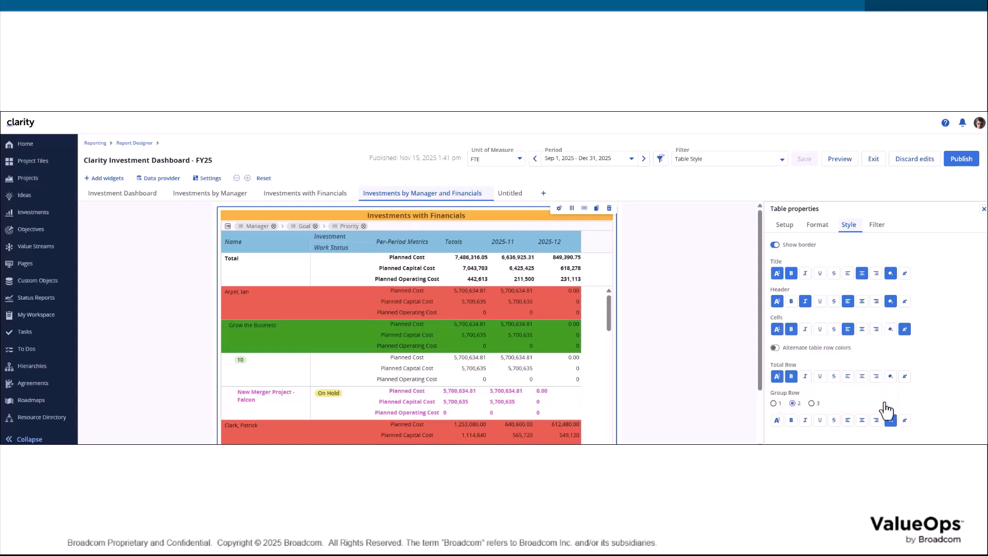
Set the level 3 group rows to bold text with a purple background color
left_click(812, 403)
left_click(791, 420)
left_click(890, 421)
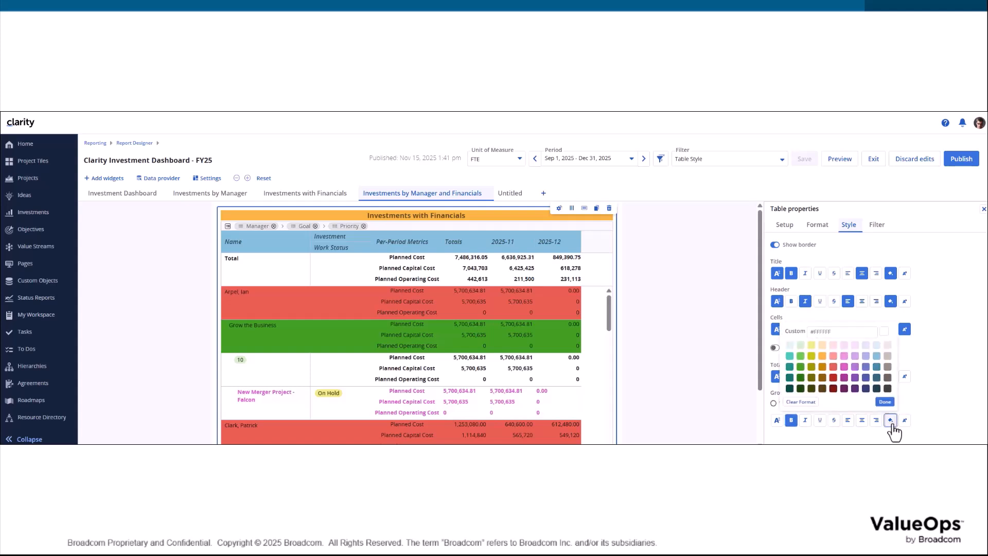
left_click(853, 378)
left_click(884, 401)
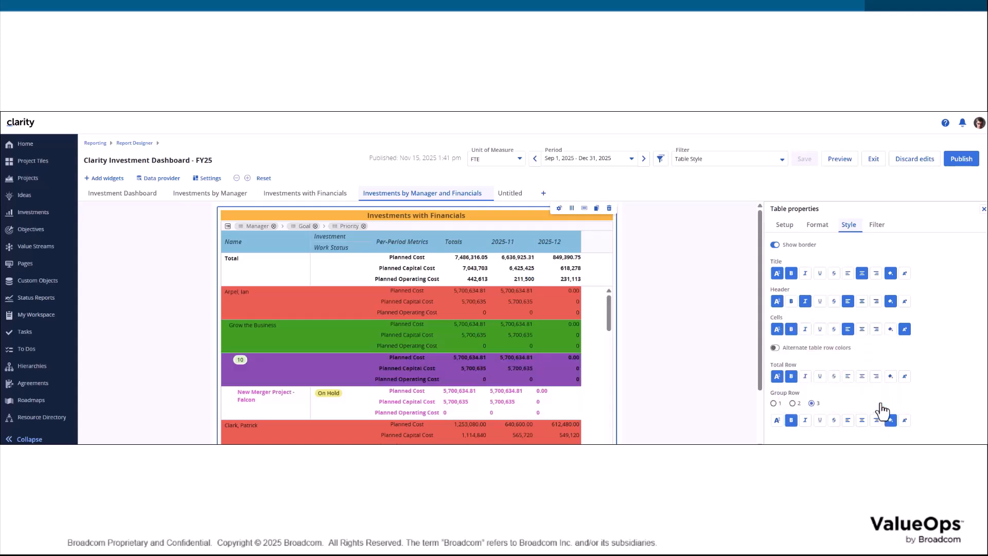